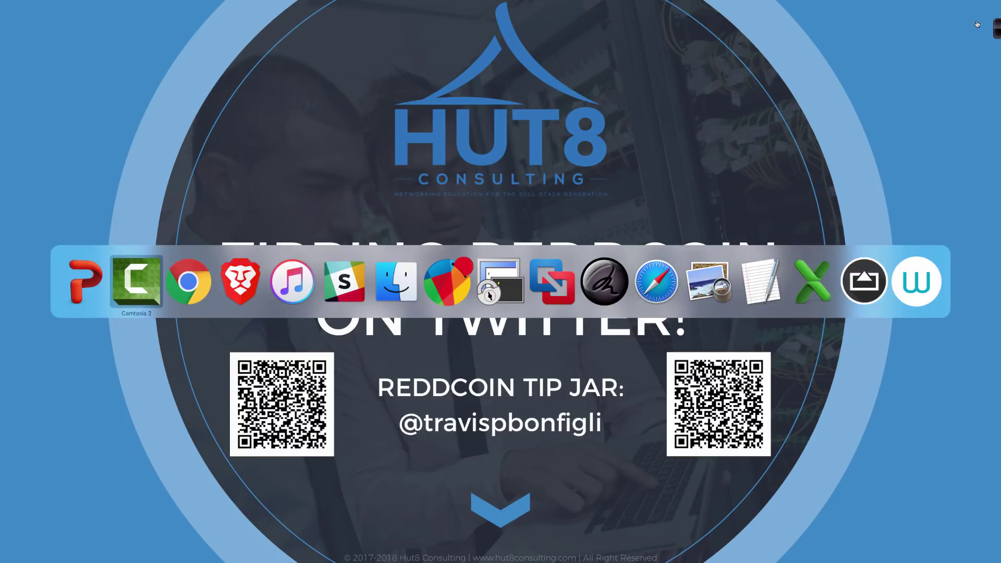
pyautogui.press('super+Tab')
pyautogui.press('super+Tab')
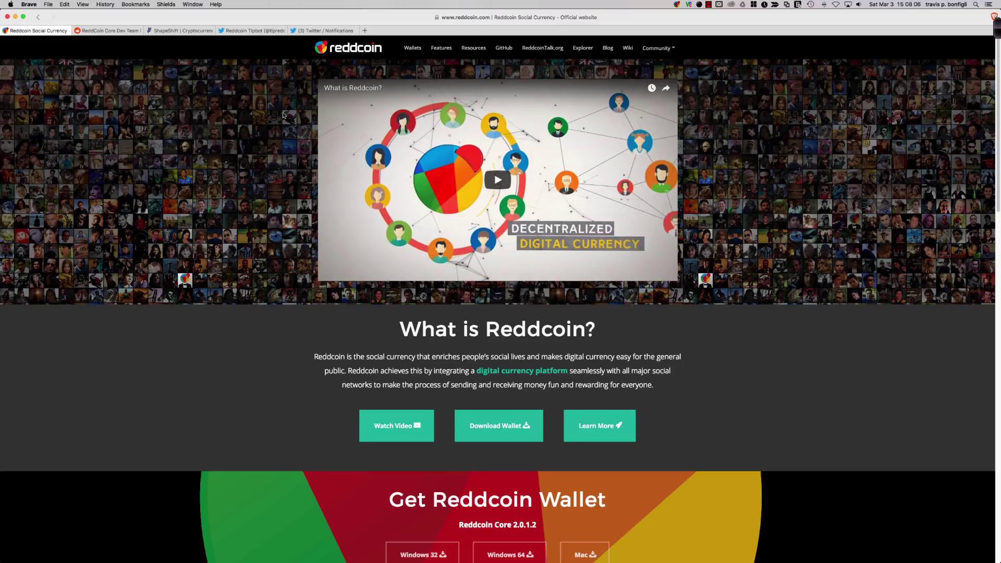
# - Jump to the Get Reddcoin Wallet downloads for Reddcoin Core 2.0.1.2 on reddcoin.com
pyautogui.click(418, 50)
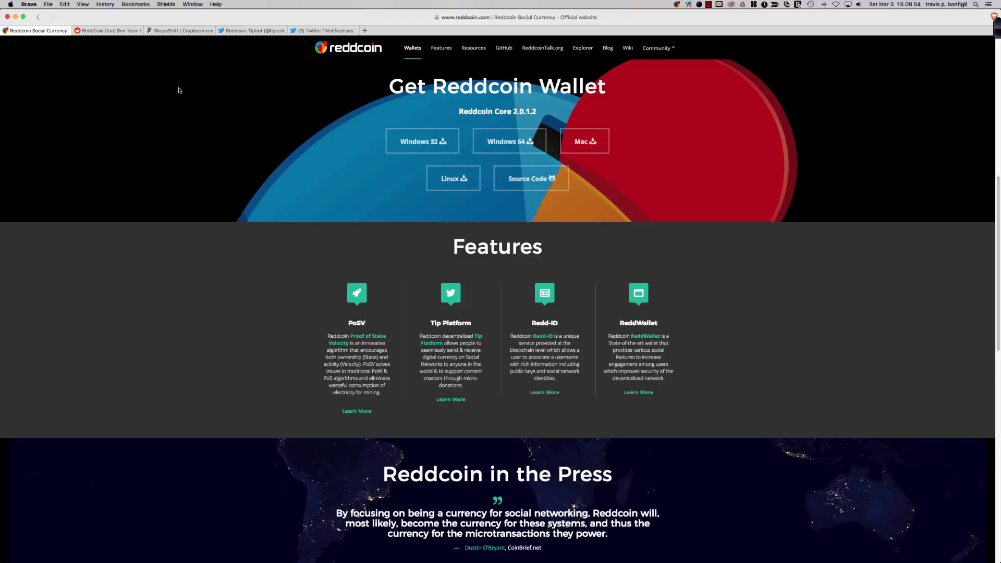
# - Read through the r/reddCoin 'ReddCoin Core Dev Team Update - March 02, 2018' post
pyautogui.click(110, 30)
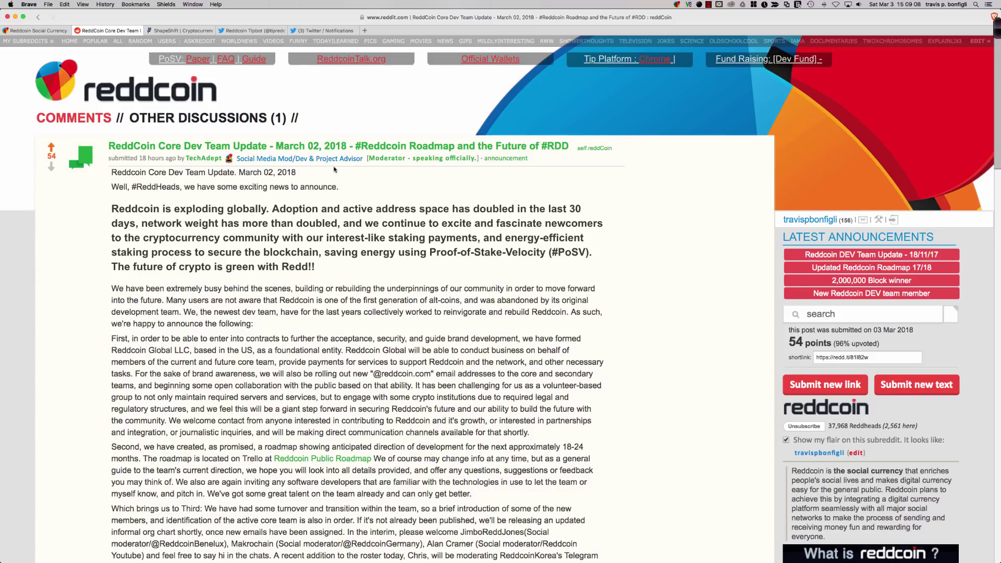
pyautogui.scroll(-3, 80, 247)
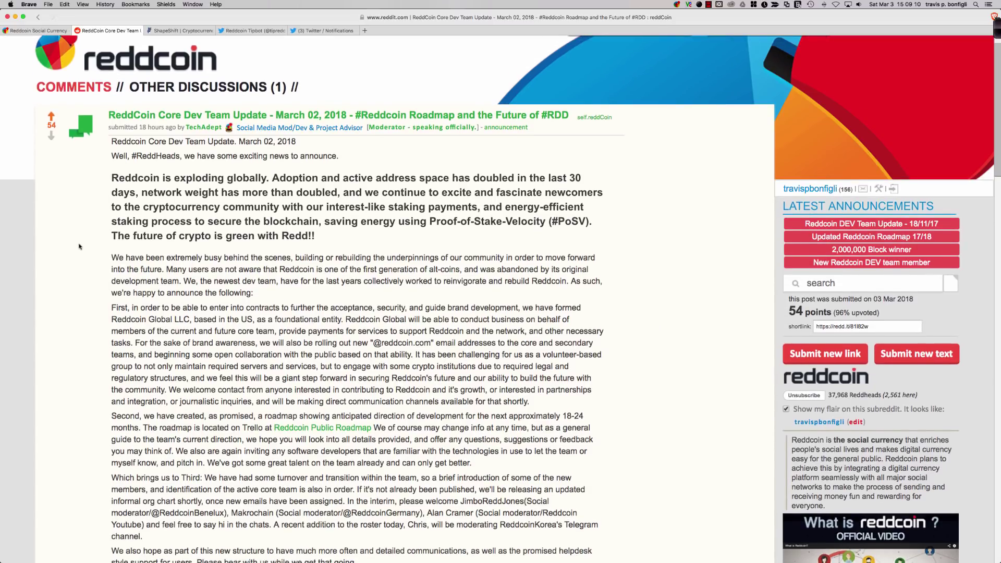
pyautogui.scroll(-4, 80, 246)
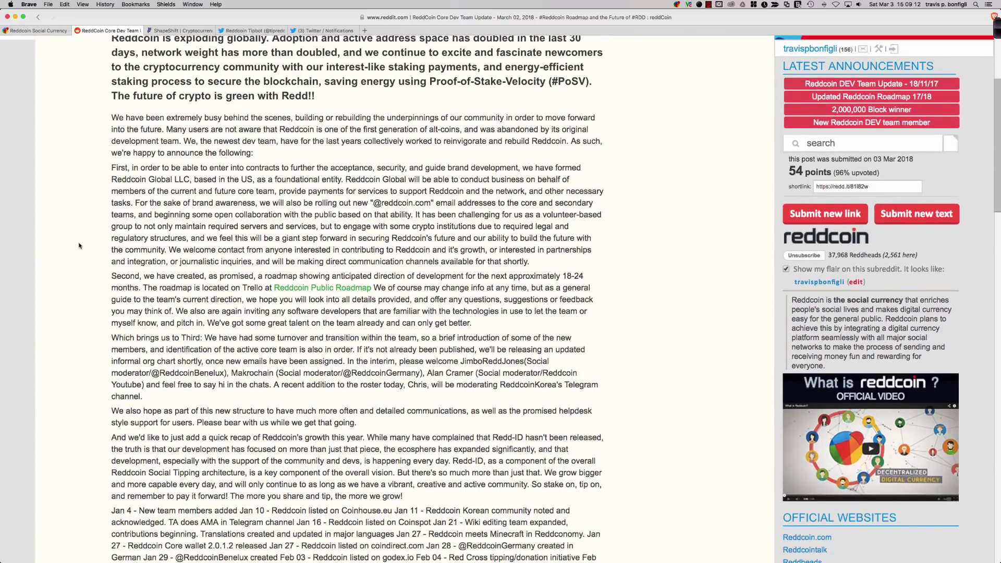
pyautogui.scroll(-4, 80, 246)
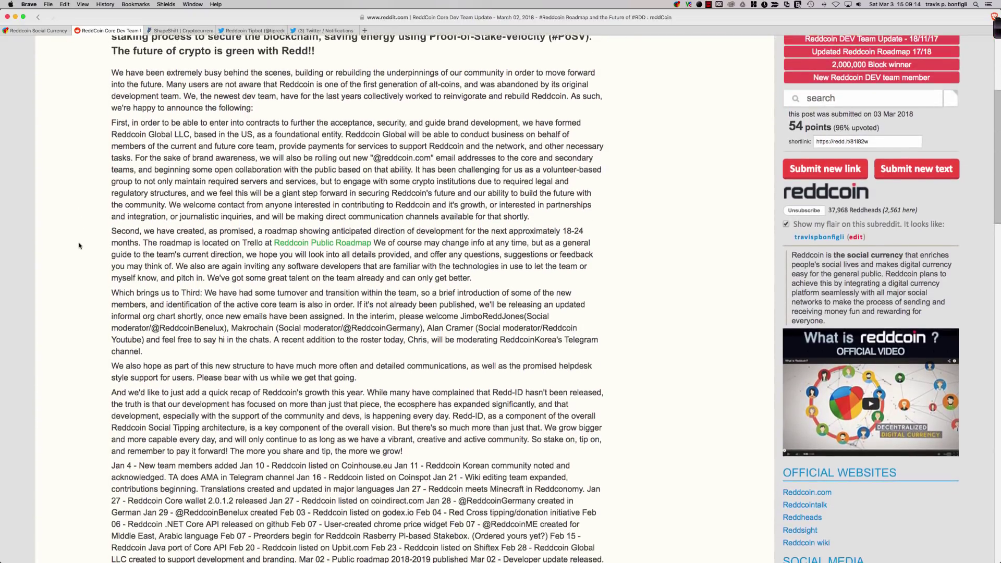
pyautogui.scroll(10, 80, 246)
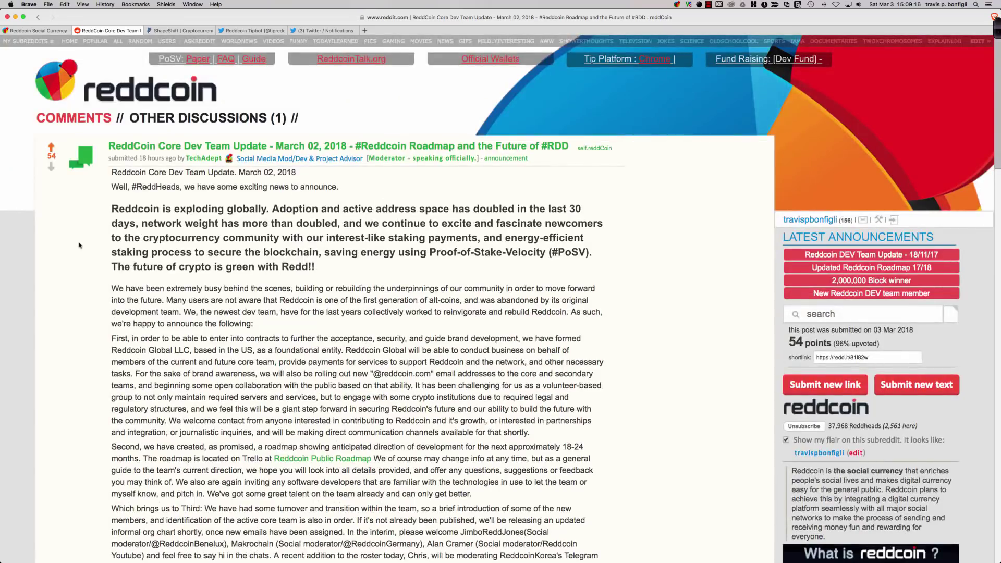
# - Set up a ShapeShift trade depositing Bitcoin and receiving Reddcoin, then view the Reddcoin Tipbot profile
pyautogui.click(174, 31)
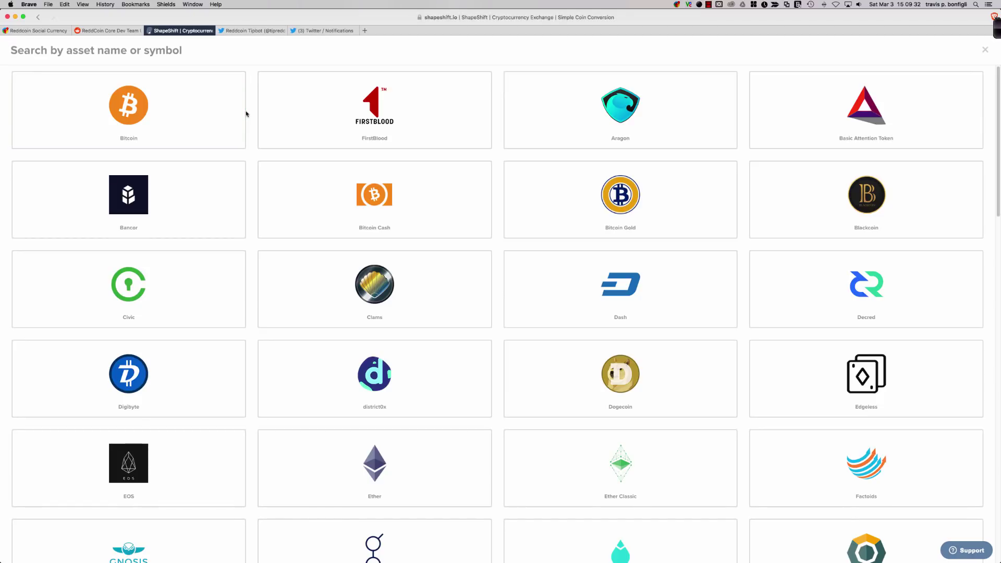
pyautogui.click(126, 109)
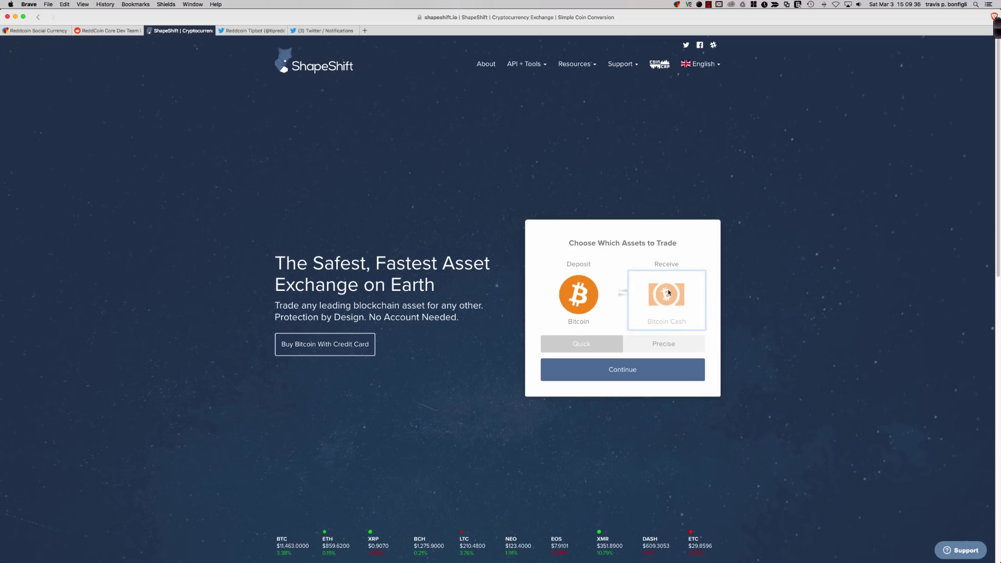
pyautogui.click(671, 293)
pyautogui.scroll(-2, 774, 371)
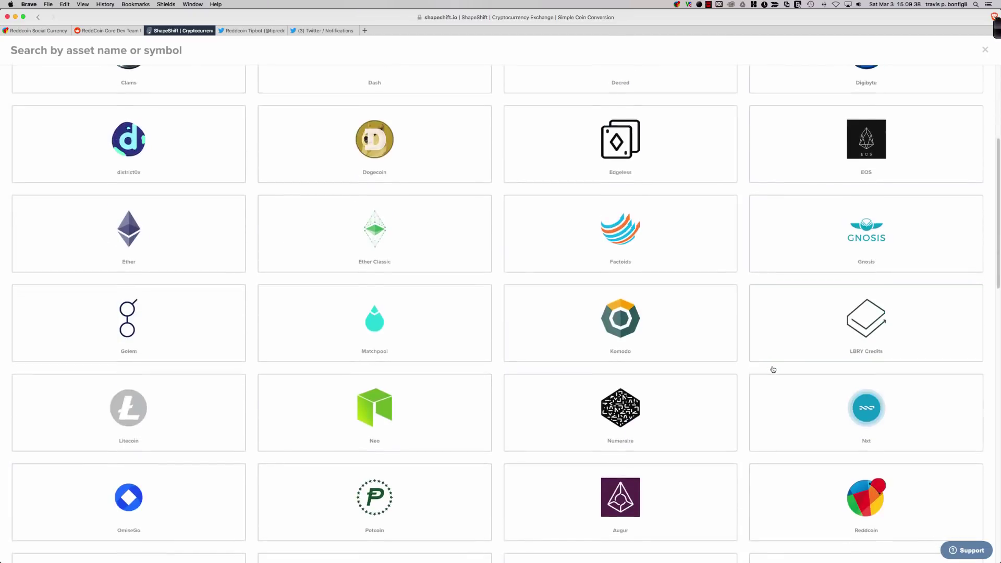
pyautogui.scroll(-5, 775, 371)
pyautogui.click(856, 422)
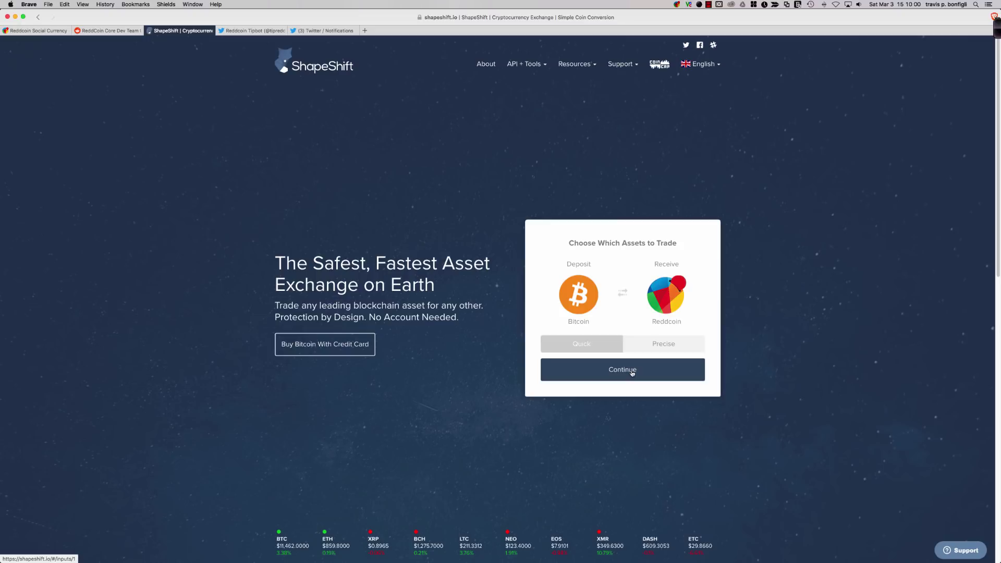
pyautogui.click(251, 32)
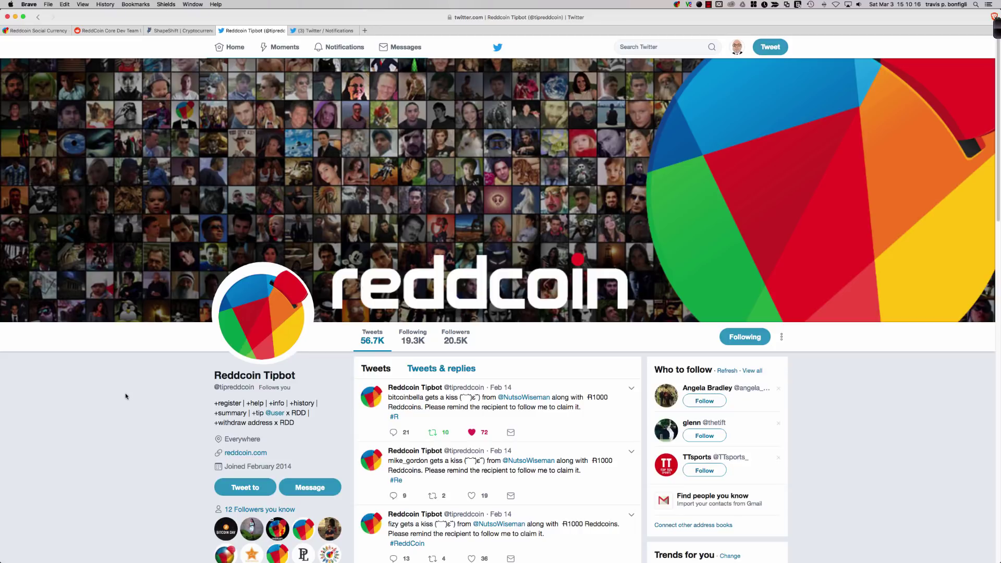
# - Look over the Tipbot profile's recent R1000 tip tweets before switching applications
pyautogui.scroll(-1, 151, 410)
pyautogui.scroll(-1, 174, 422)
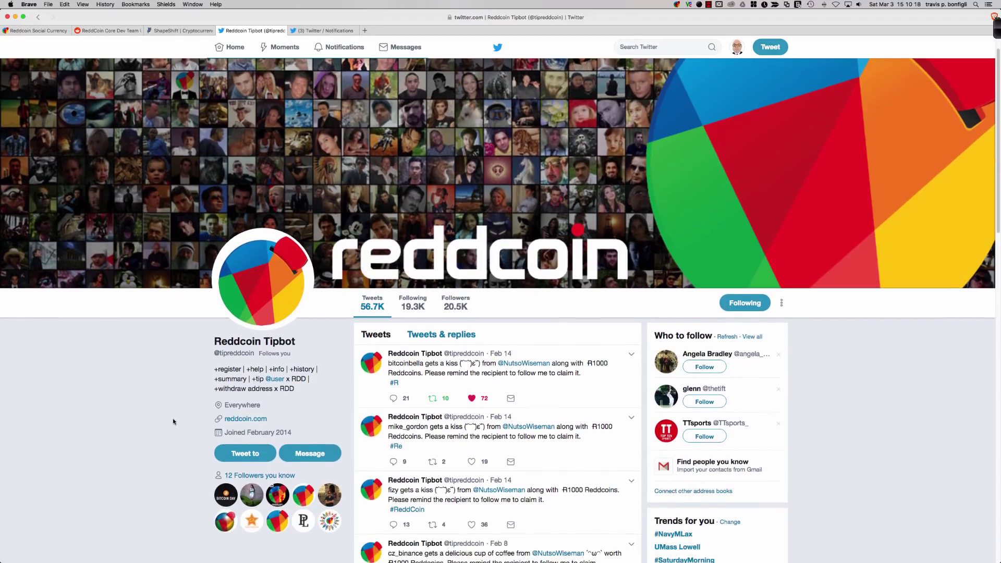
pyautogui.scroll(1, 173, 422)
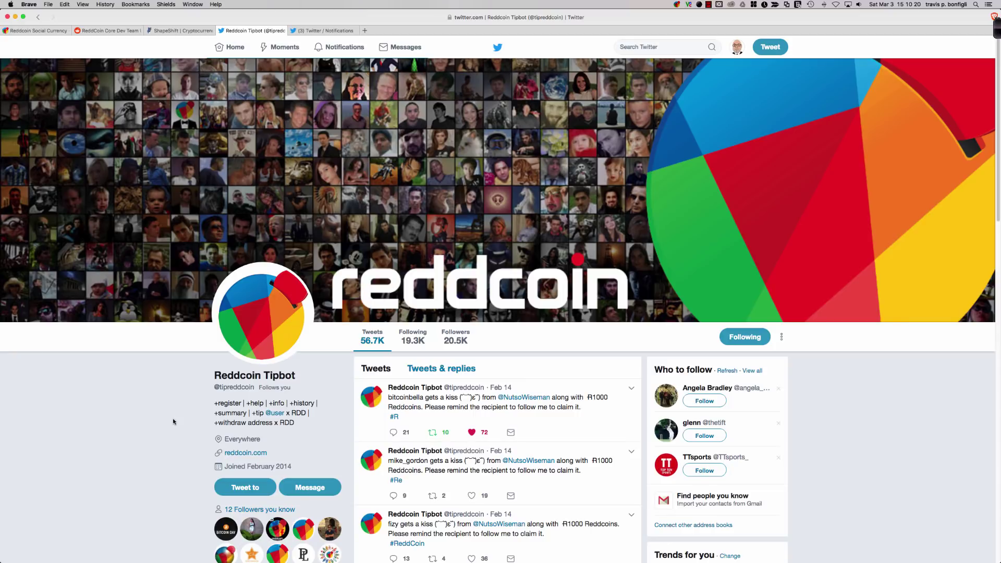
pyautogui.press('super+Tab')
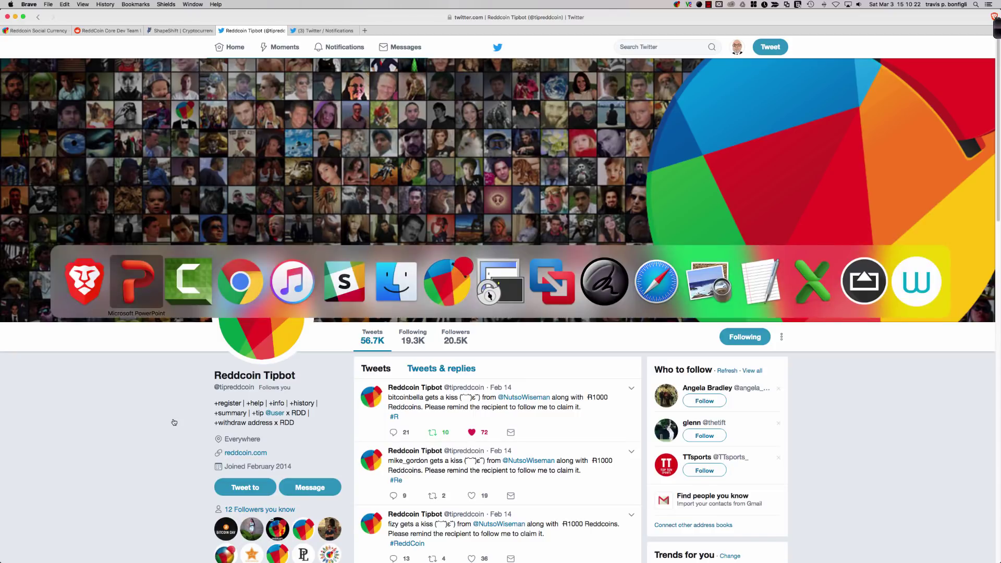
# - Bring forward the browser showing the second account's empty home timeline
pyautogui.press('super+Tab')
pyautogui.press('super+Tab')
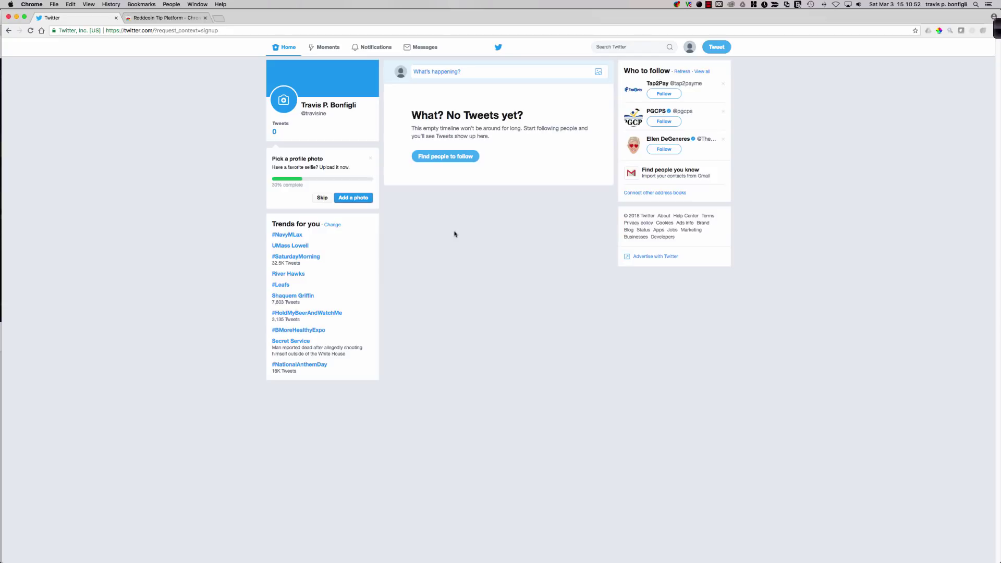
# - DM the Reddcoin Tipbot a '+tip' command giving the second account 25 RDD
pyautogui.press('super+Tab')
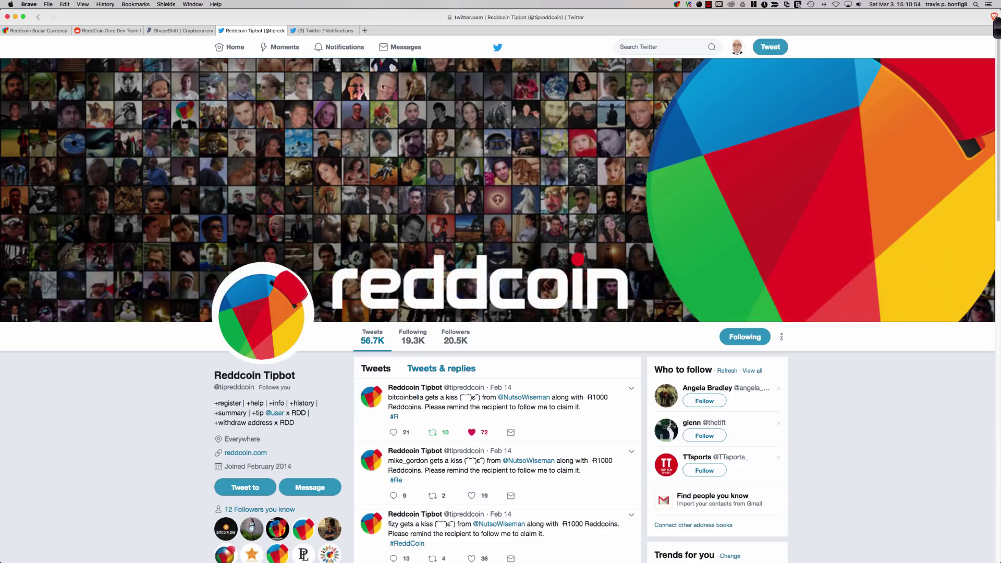
pyautogui.click(320, 31)
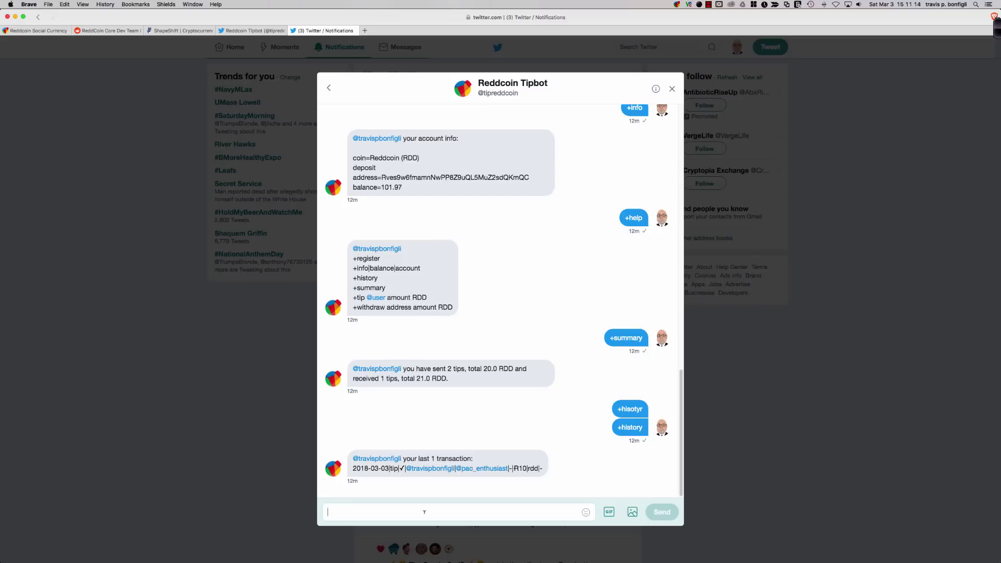
pyautogui.write('+tip @travisine')
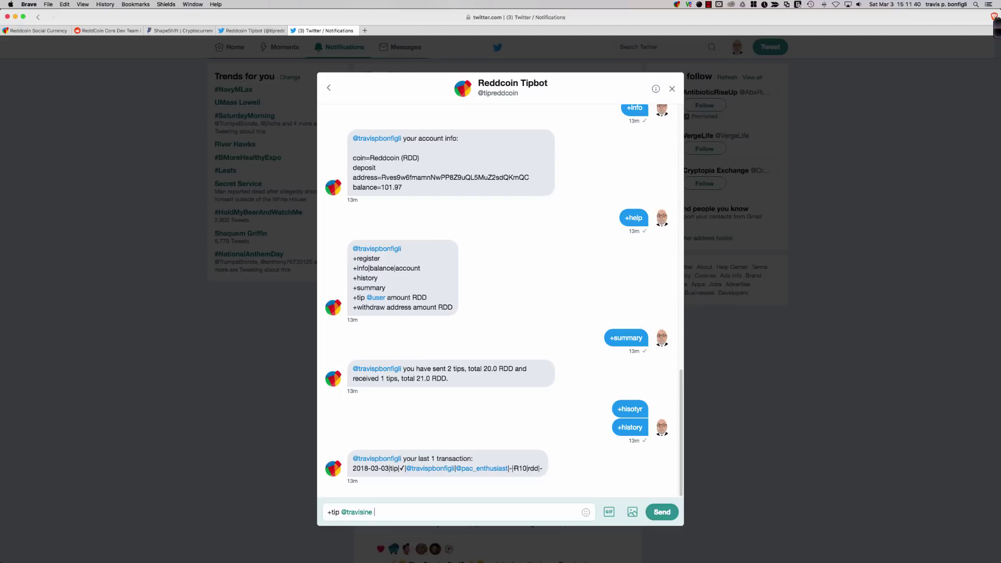
pyautogui.write('25')
pyautogui.write('RDD')
pyautogui.press('Return')
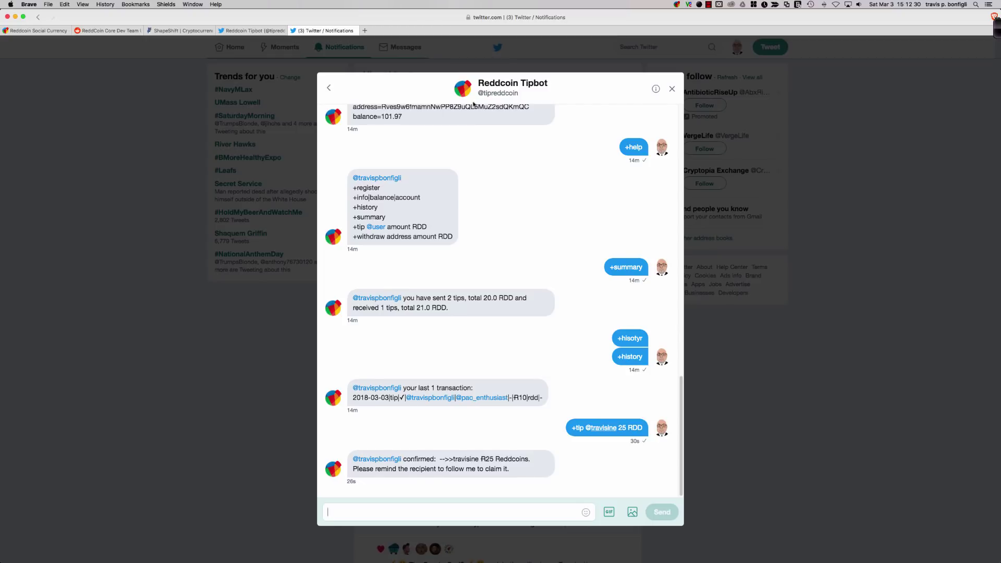
pyautogui.press('super+Tab')
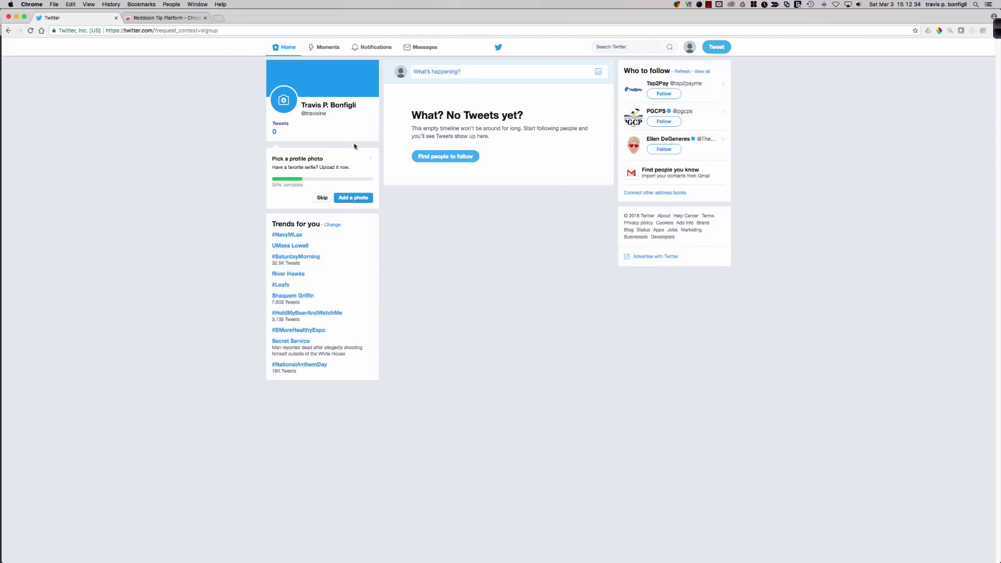
pyautogui.click(30, 29)
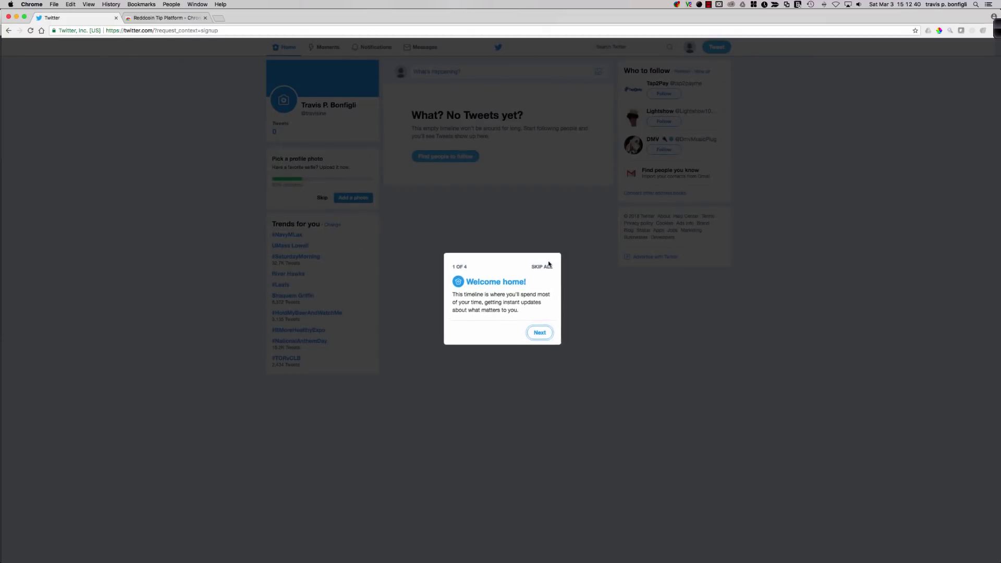
pyautogui.click(540, 265)
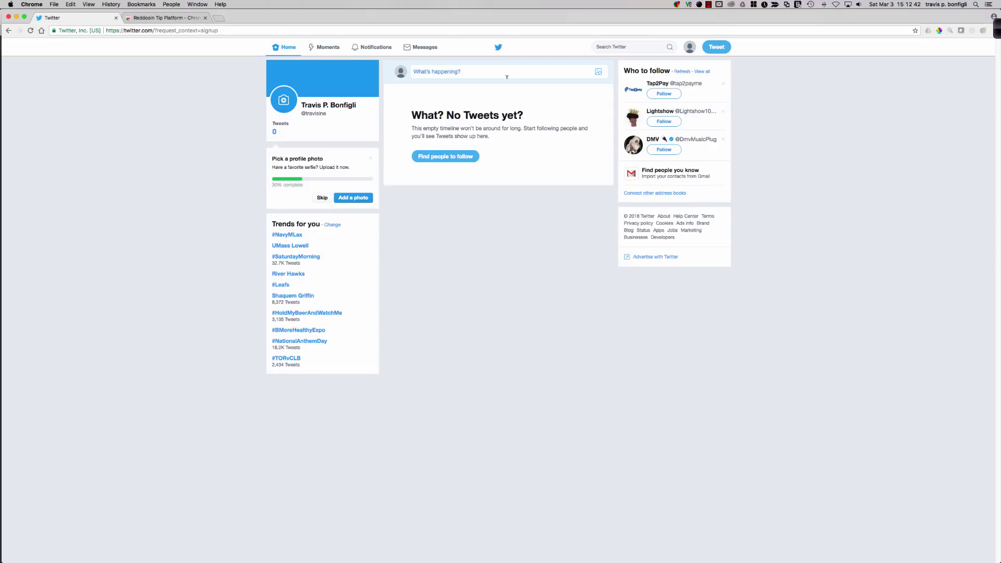
pyautogui.click(425, 49)
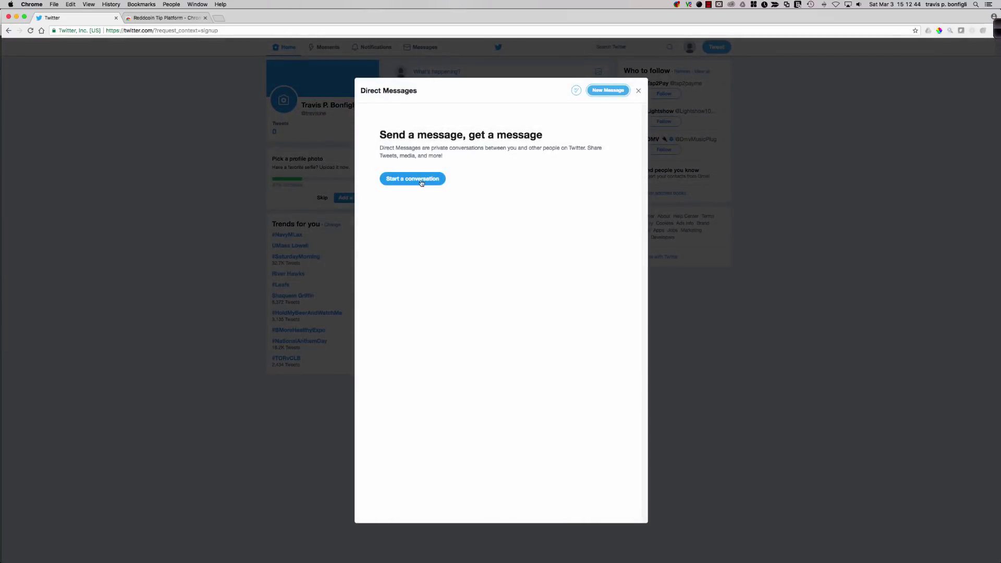
pyautogui.click(639, 93)
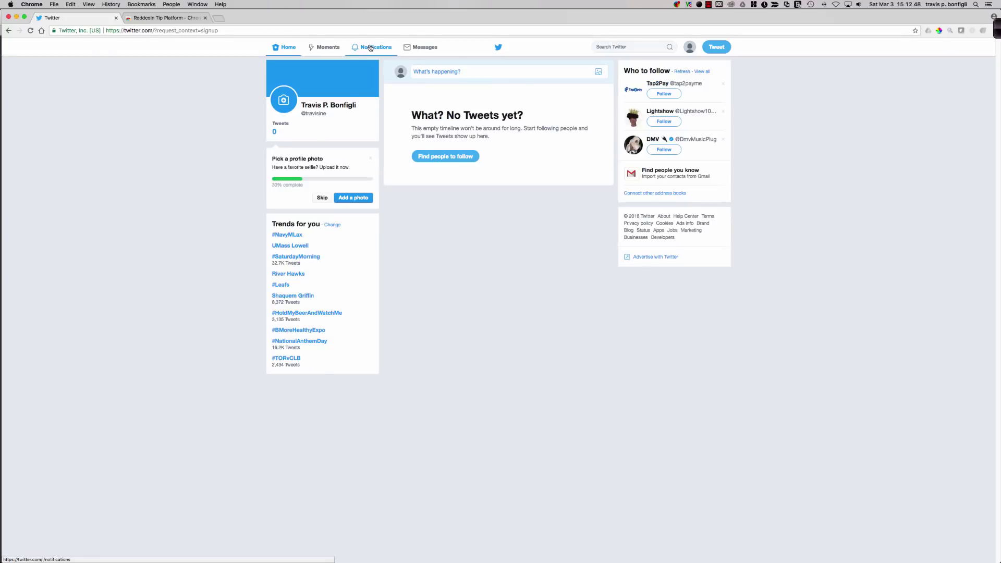
pyautogui.click(371, 48)
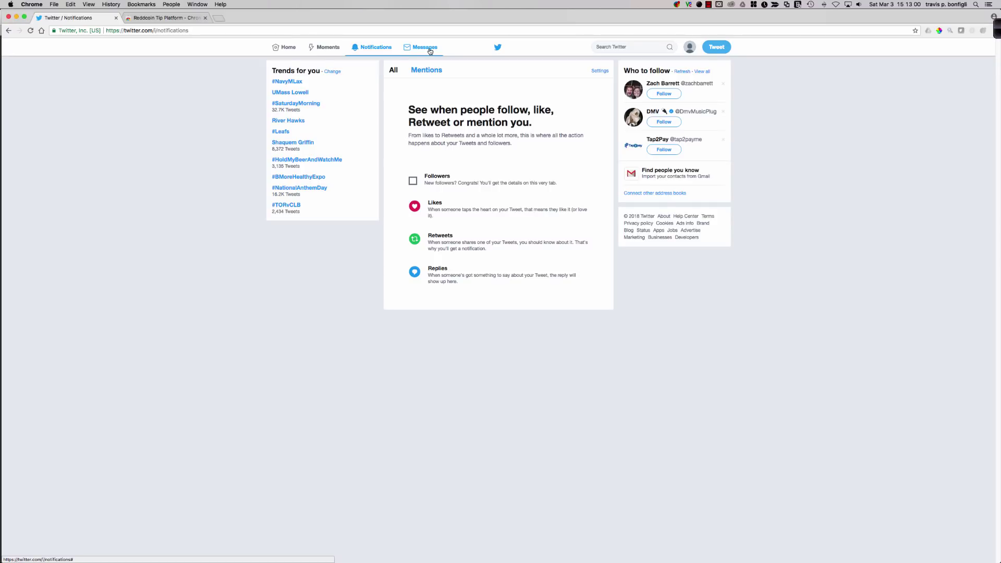
pyautogui.click(430, 51)
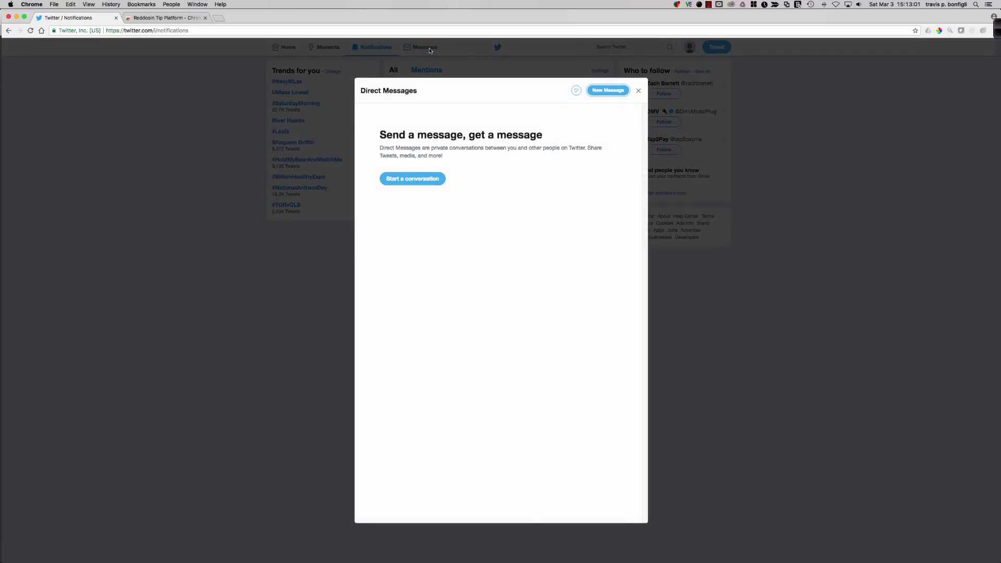
pyautogui.click(640, 93)
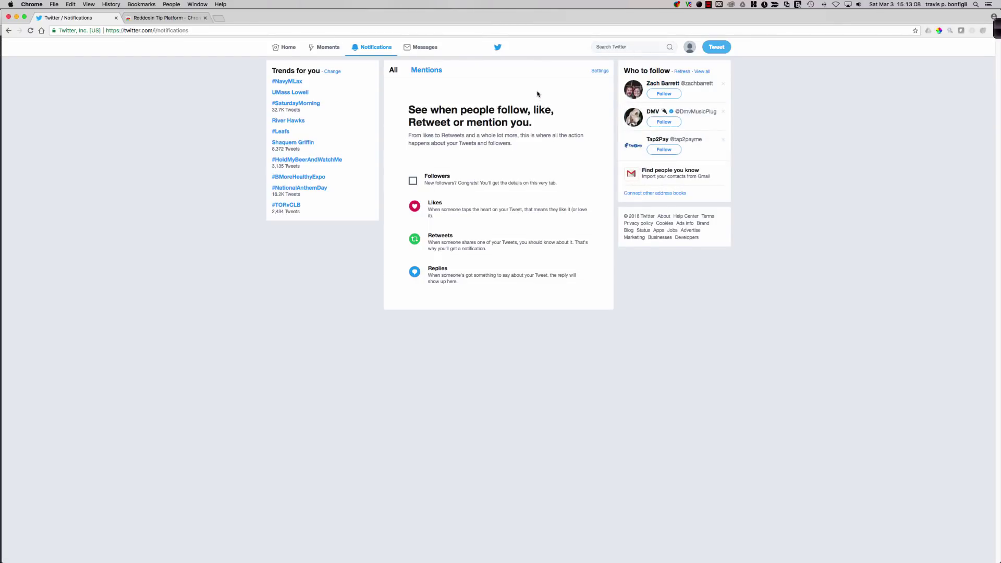
pyautogui.click(606, 47)
pyautogui.write('@tipreddcoi')
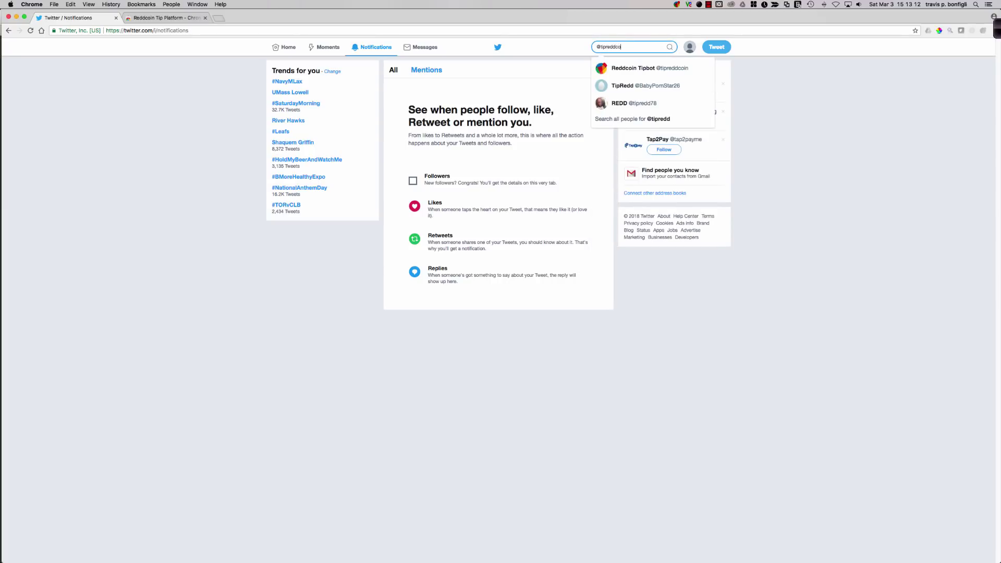
pyautogui.write('n')
pyautogui.click(606, 68)
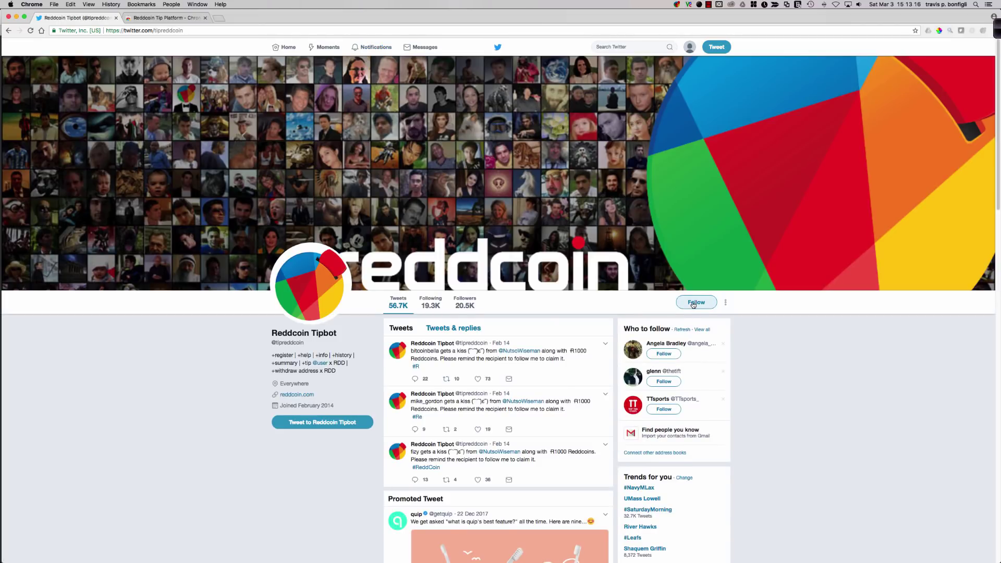
pyautogui.click(694, 304)
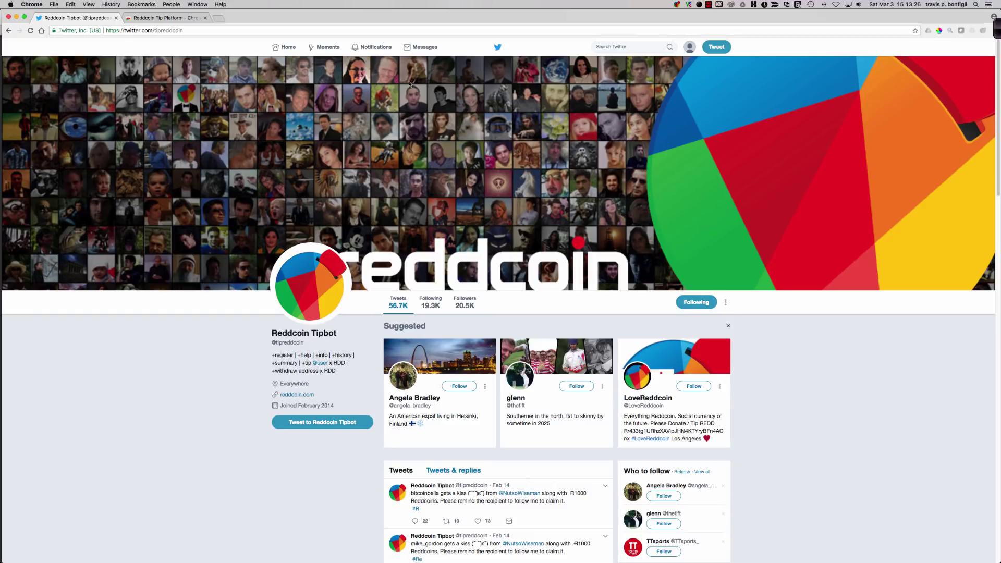
pyautogui.click(416, 47)
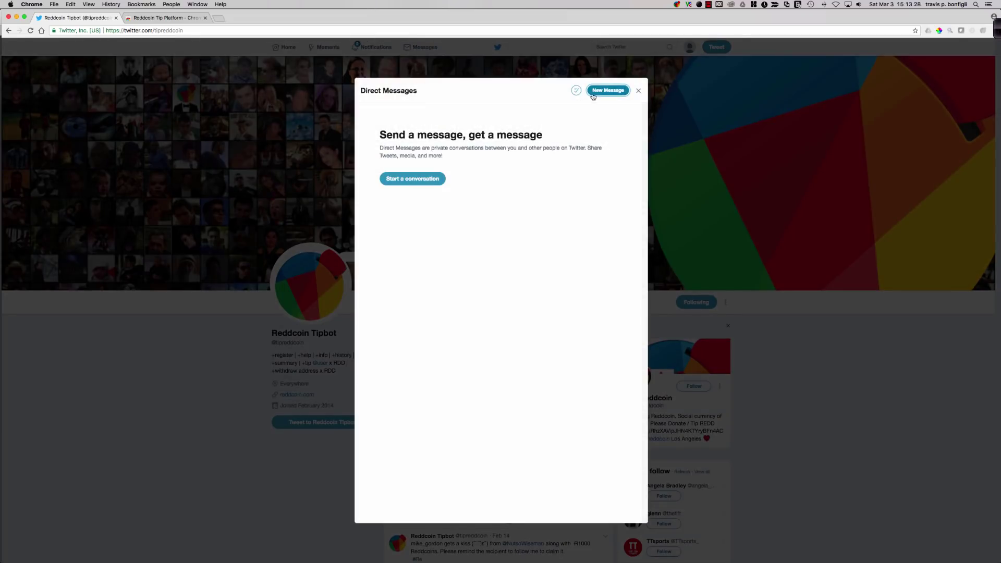
pyautogui.click(594, 93)
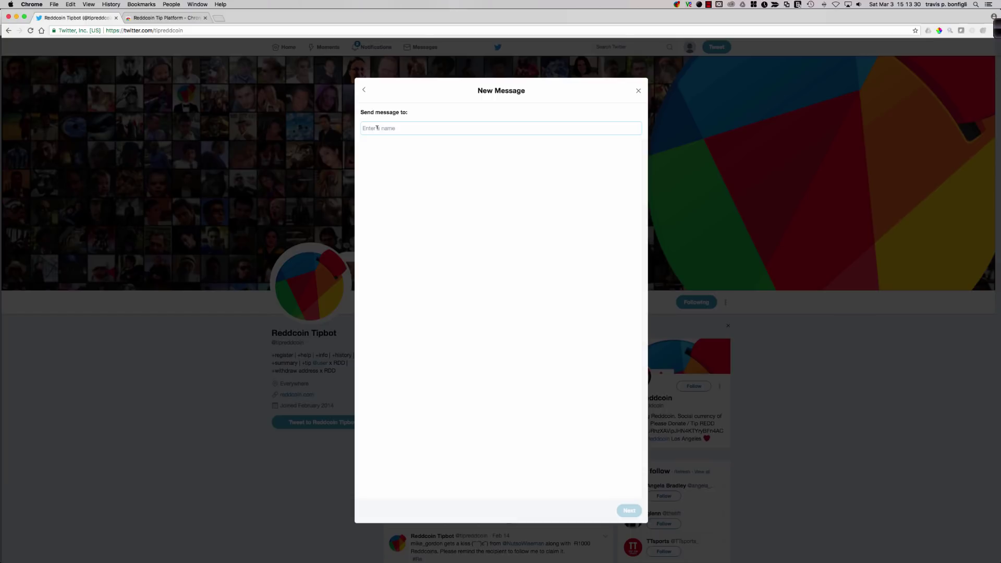
pyautogui.write('@tip')
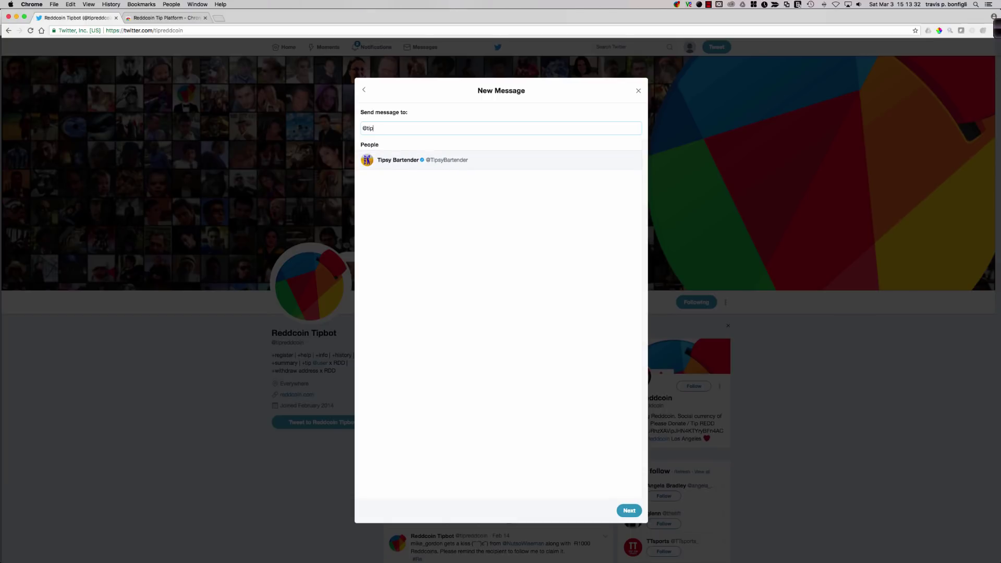
pyautogui.press('BackSpace')
pyautogui.press('BackSpace')
pyautogui.write('reddcoin')
pyautogui.click(628, 512)
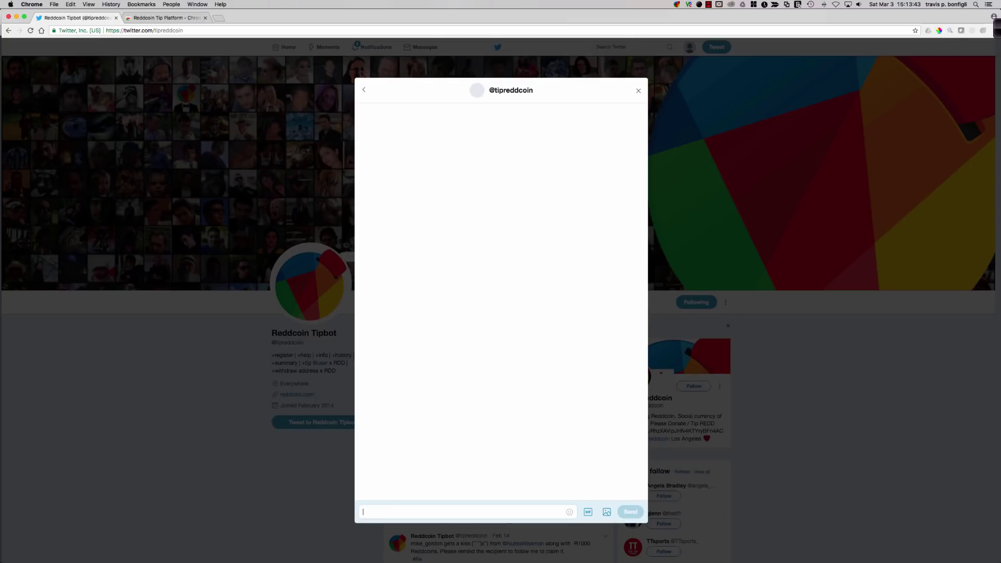
# - Send '+registration' and then '+help' to the Tipbot, bringing up its command list
pyautogui.write('+registration')
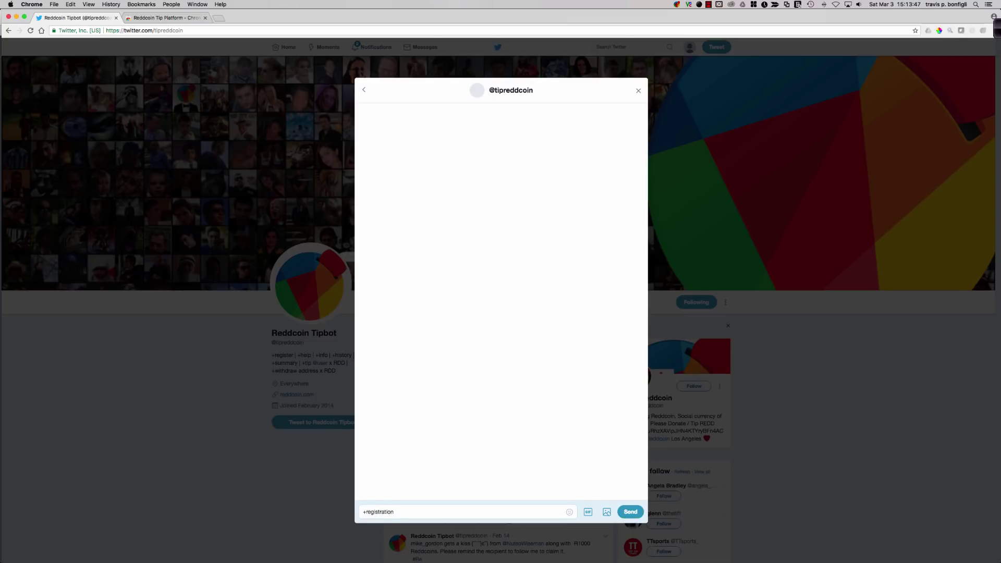
pyautogui.press('Return')
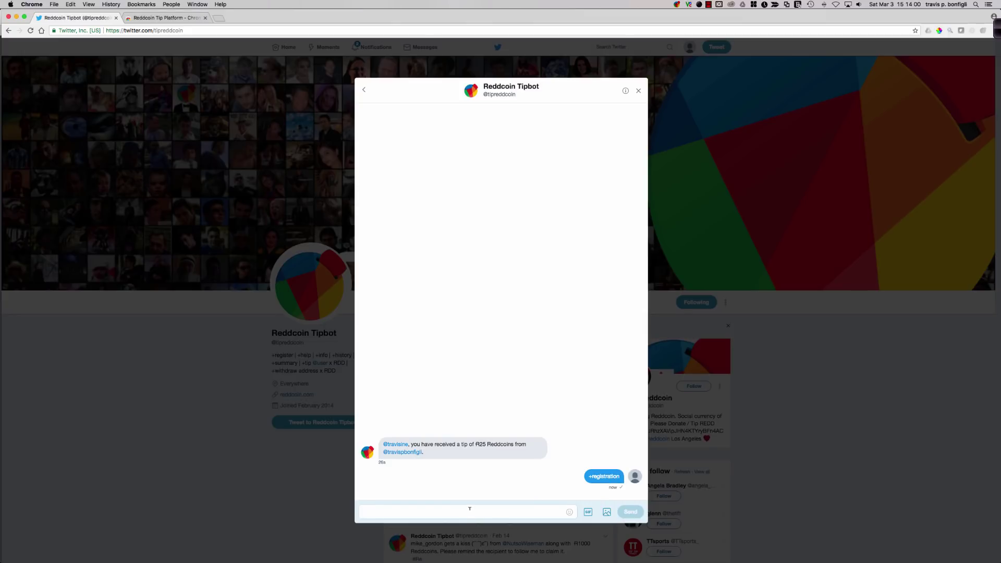
pyautogui.write('+help')
pyautogui.press('Return')
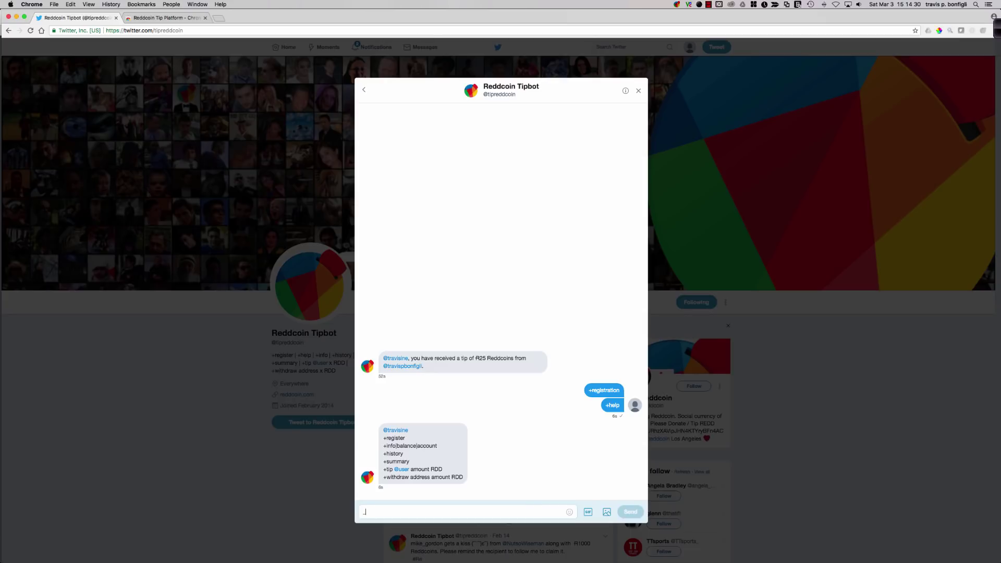
# - Send '+register' and '+info' to the Tipbot to register and show the 25 RDD balance
pyautogui.write('+register')
pyautogui.press('Return')
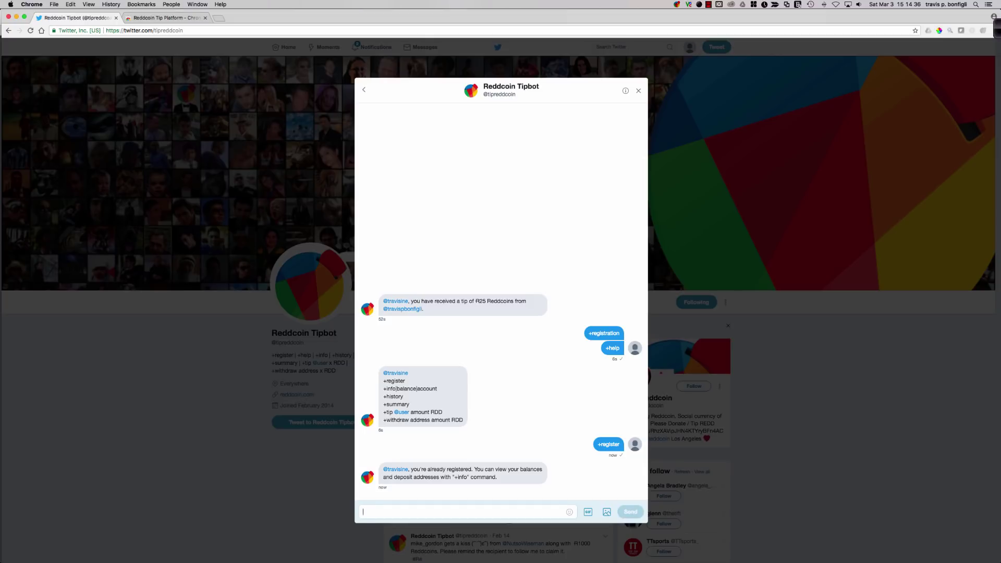
pyautogui.write('+info')
pyautogui.press('Return')
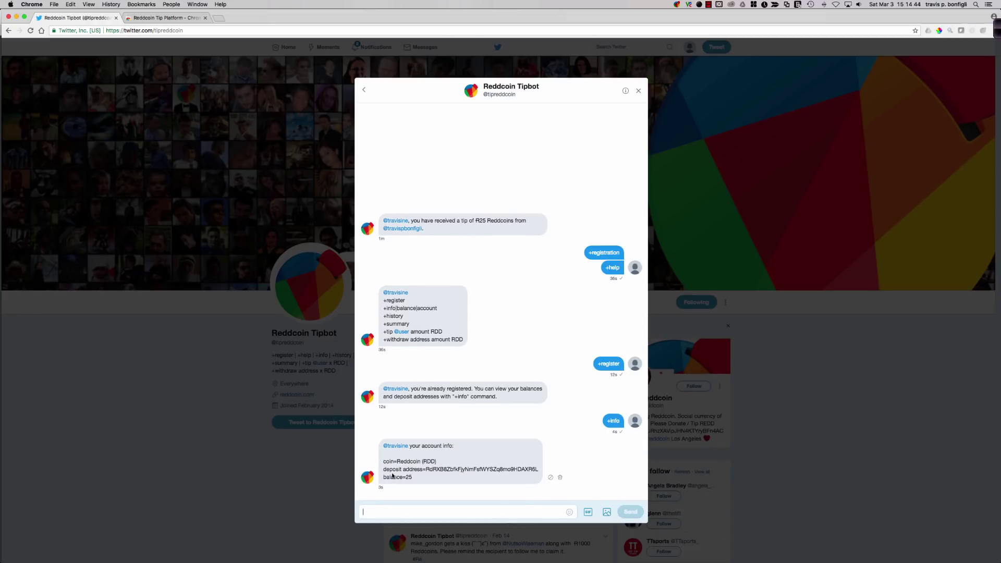
# - Select the deposit address and the balance value 25 in the Tipbot's reply
pyautogui.moveTo(426, 470); pyautogui.dragTo(536, 470)
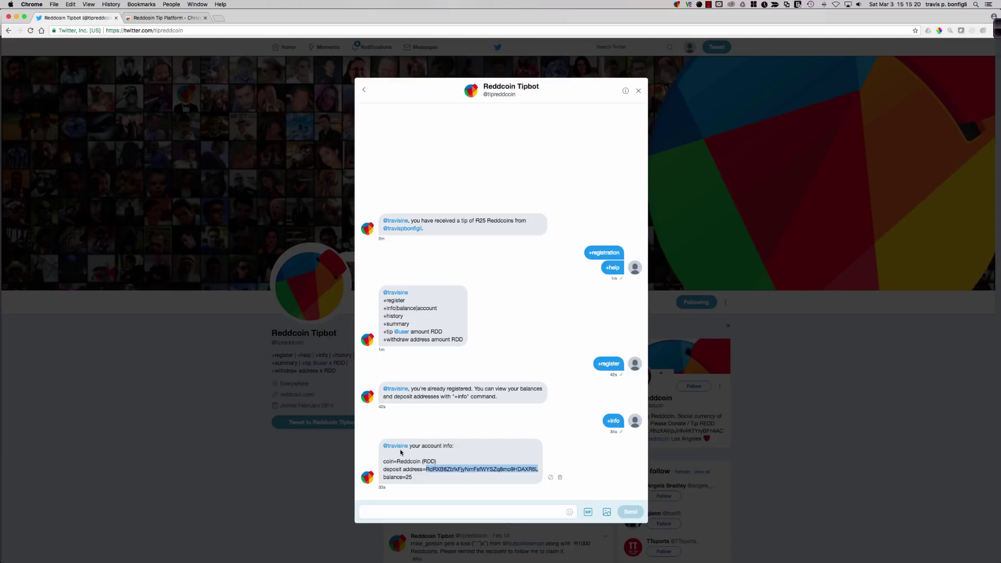
pyautogui.doubleClick(408, 477)
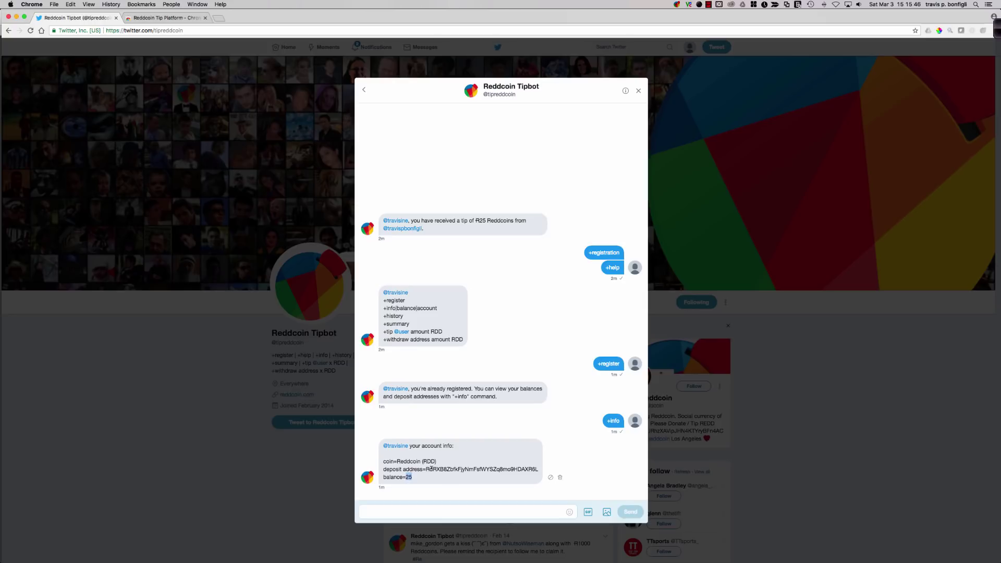
pyautogui.moveTo(425, 470); pyautogui.dragTo(536, 469)
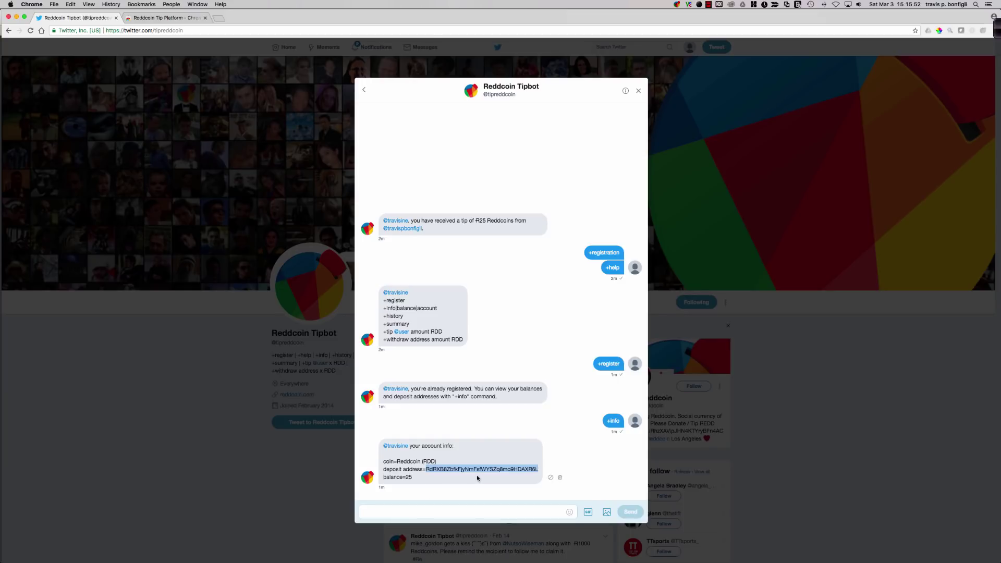
pyautogui.click(495, 510)
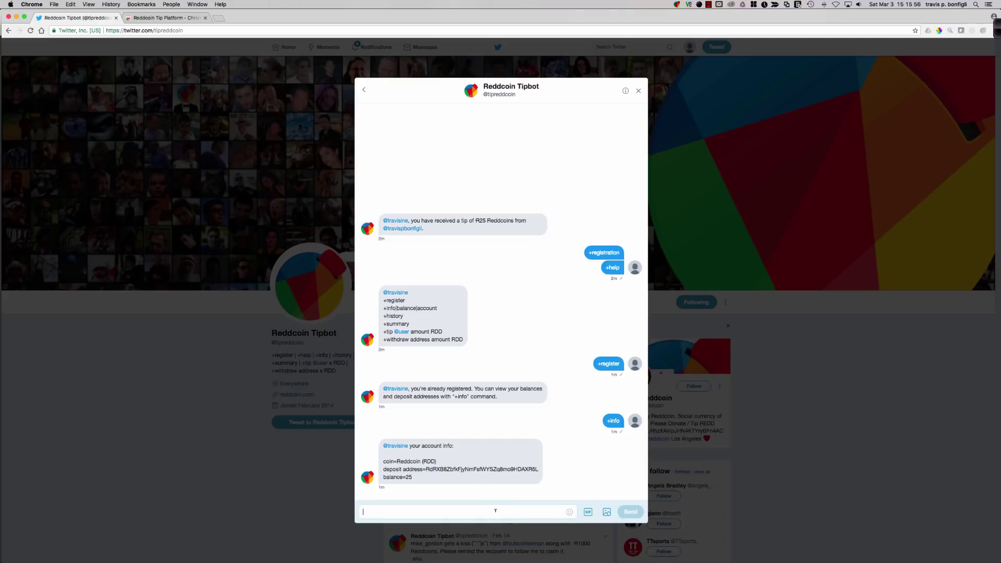
# - Send +history, +balance and +account to the tipbot, showing one R25 tip and a balance of 25
pyautogui.write('+history')
pyautogui.press('Return')
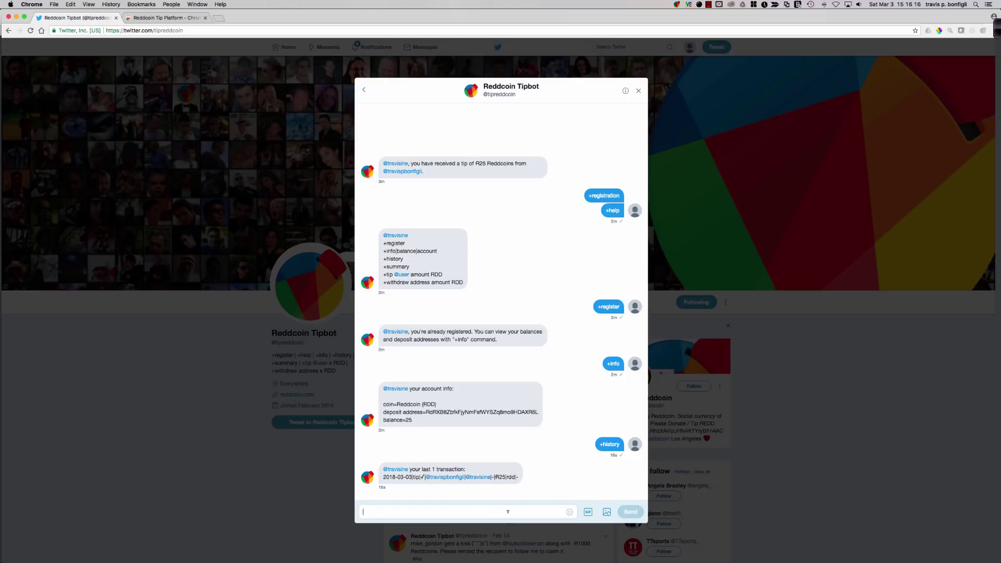
pyautogui.write('+')
pyautogui.write('lance')
pyautogui.press('Return')
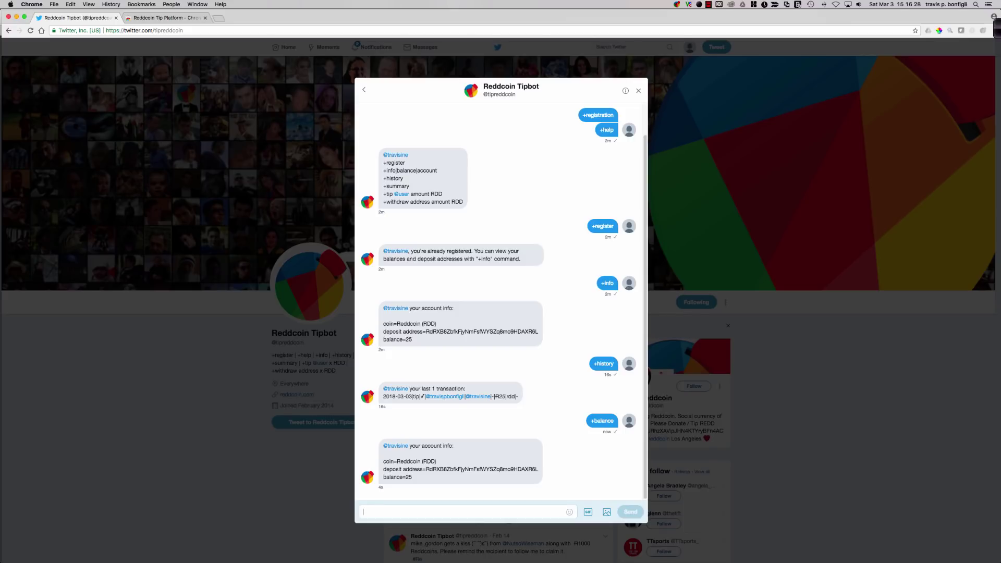
pyautogui.write('+account')
pyautogui.press('Return')
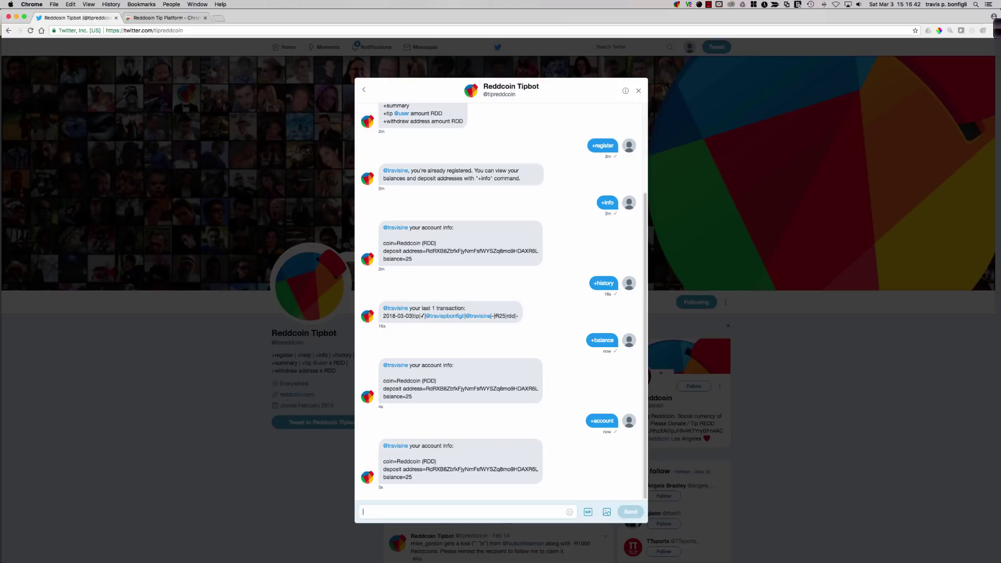
# - Request +summary (1 tip of 25.0 RDD received) and +help, then highlight the +withdraw command
pyautogui.write('+summary')
pyautogui.press('Return')
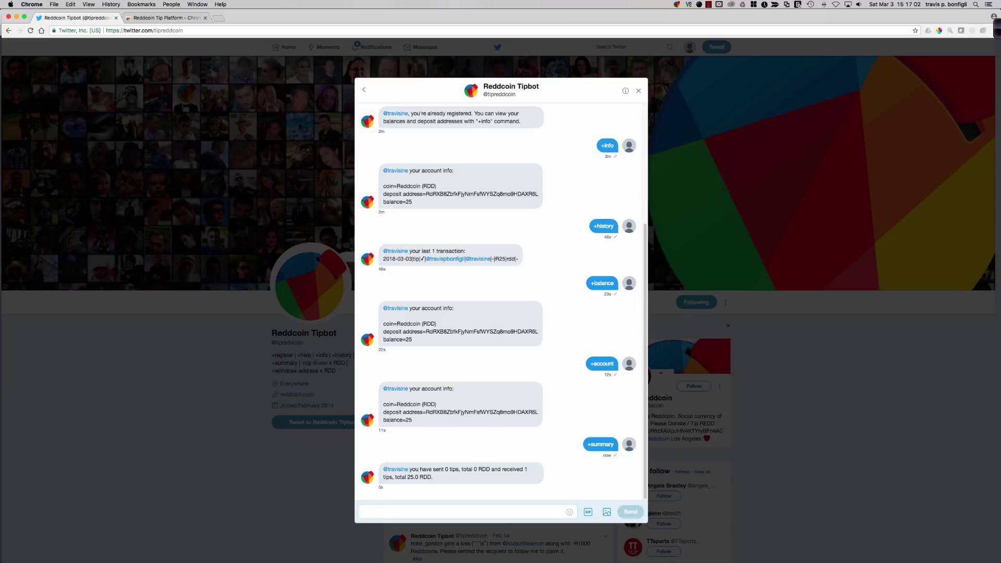
pyautogui.write('+help')
pyautogui.press('Return')
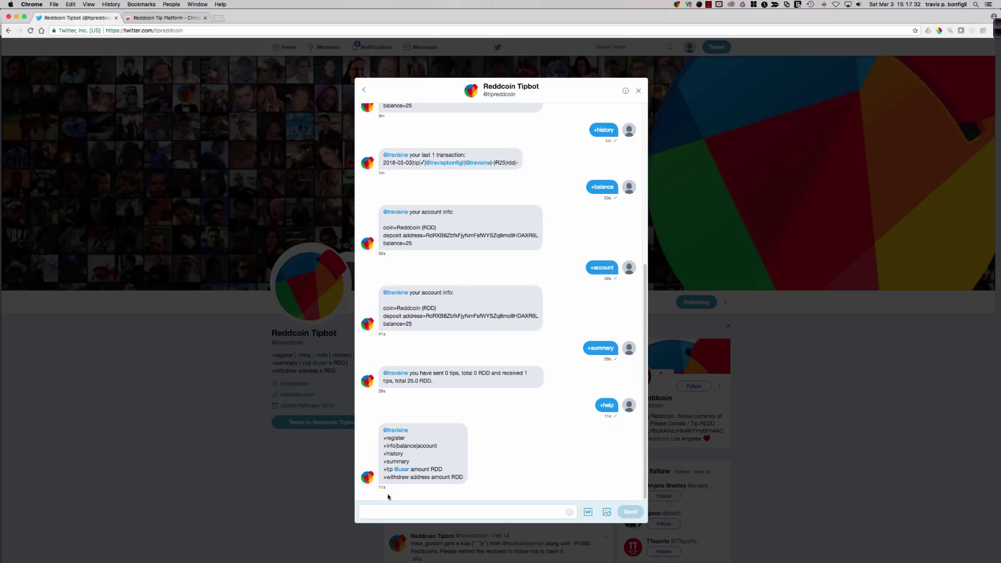
pyautogui.moveTo(385, 476); pyautogui.dragTo(446, 473)
# - Close the tipbot chat, then like and retweet its registration-welcome mention in notifications
pyautogui.click(639, 91)
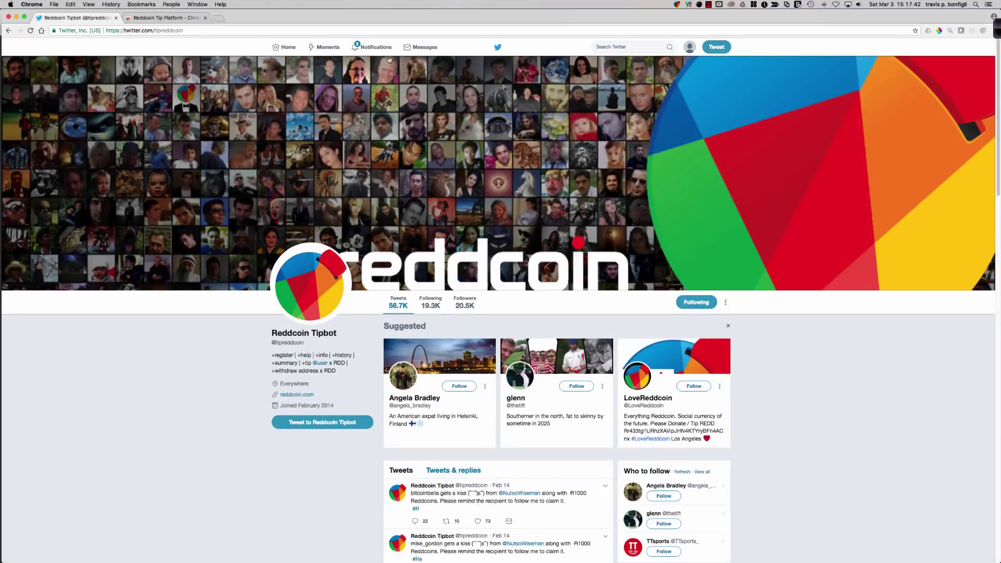
pyautogui.click(369, 48)
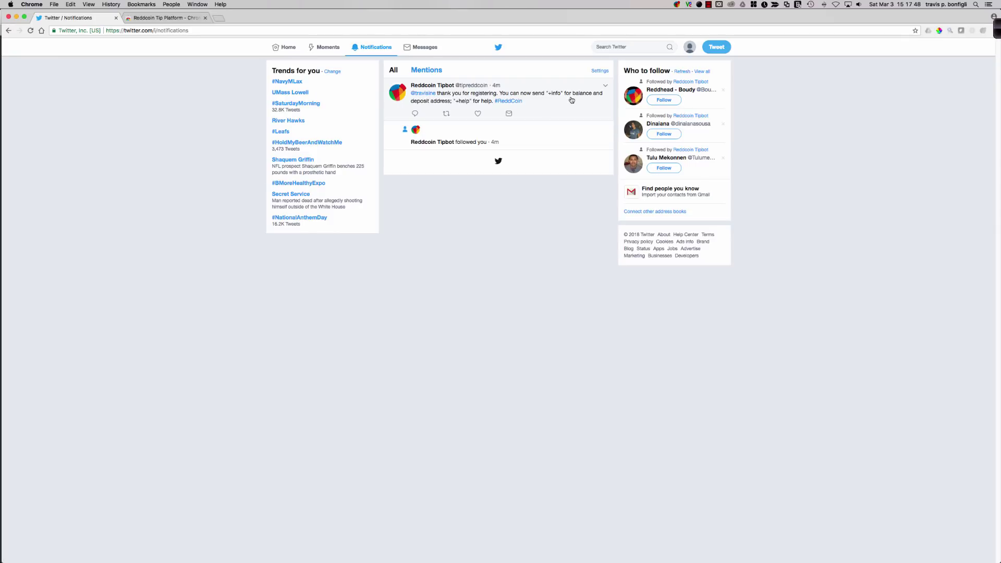
pyautogui.click(478, 113)
pyautogui.click(445, 114)
pyautogui.click(567, 228)
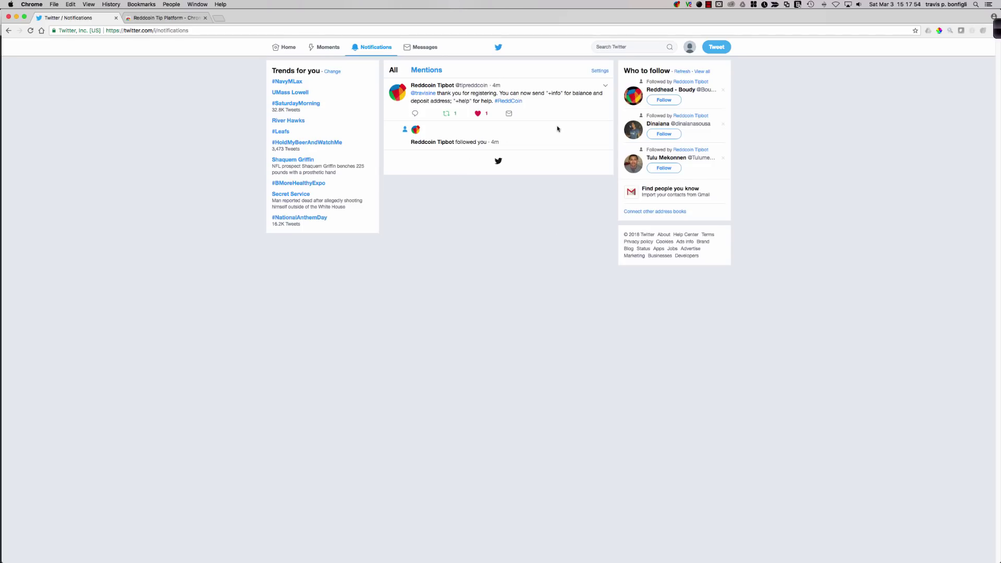
# - Search for another user by name and open their profile
pyautogui.click(623, 44)
pyautogui.write('elen')
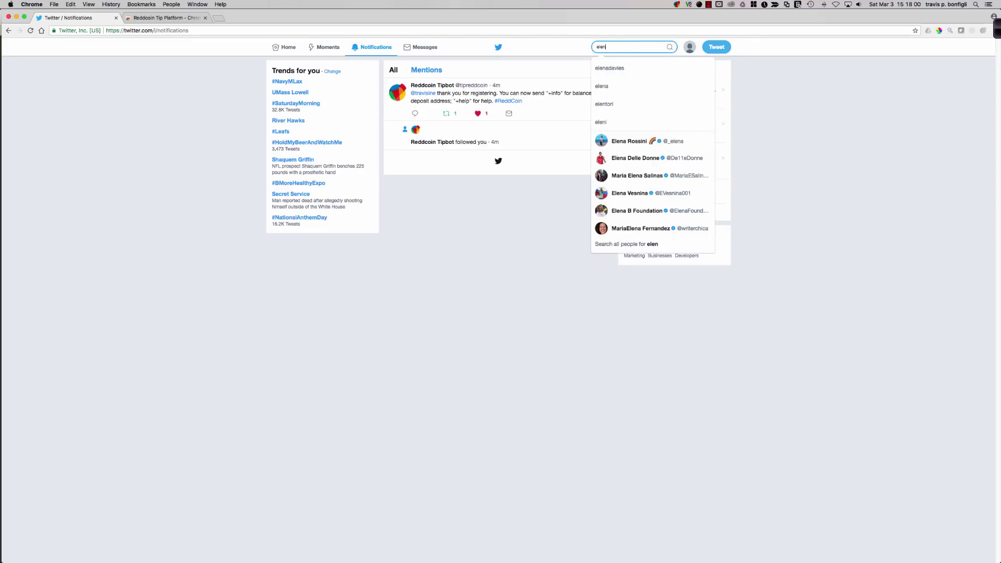
pyautogui.write(' deg')
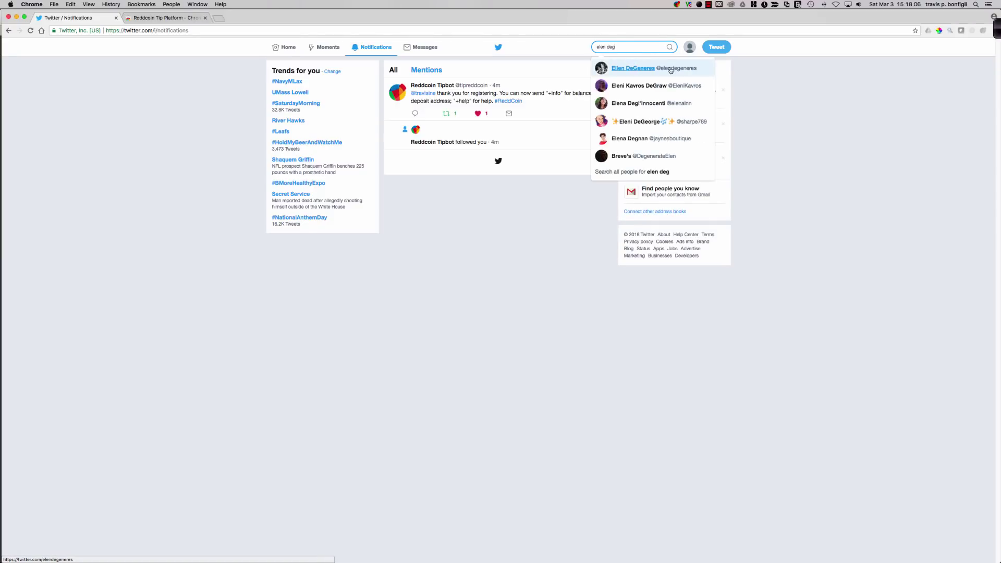
pyautogui.click(629, 69)
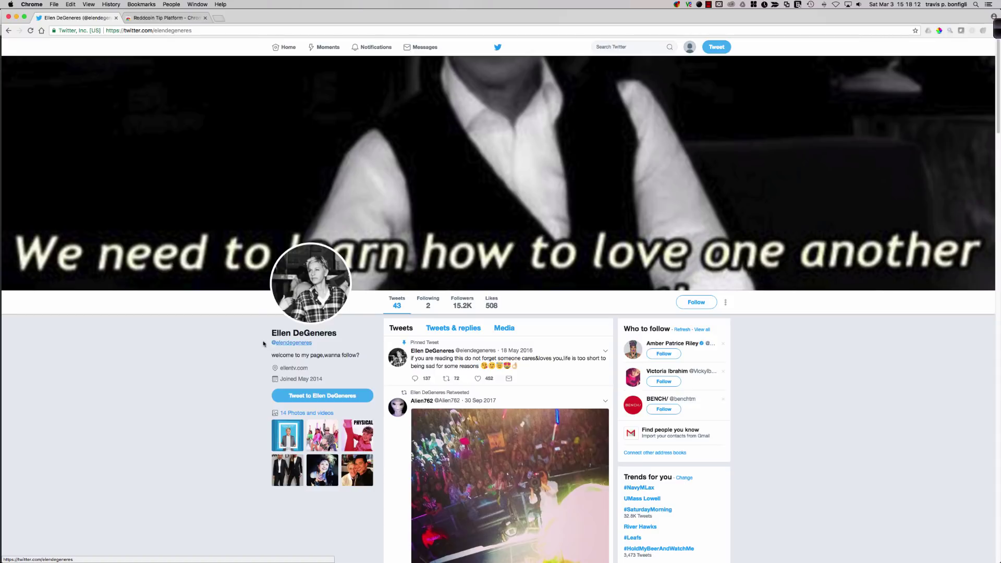
# - Copy the link of the user's profile handle
pyautogui.moveTo(268, 344); pyautogui.dragTo(311, 343)
pyautogui.rightClick(305, 343)
pyautogui.click(329, 383)
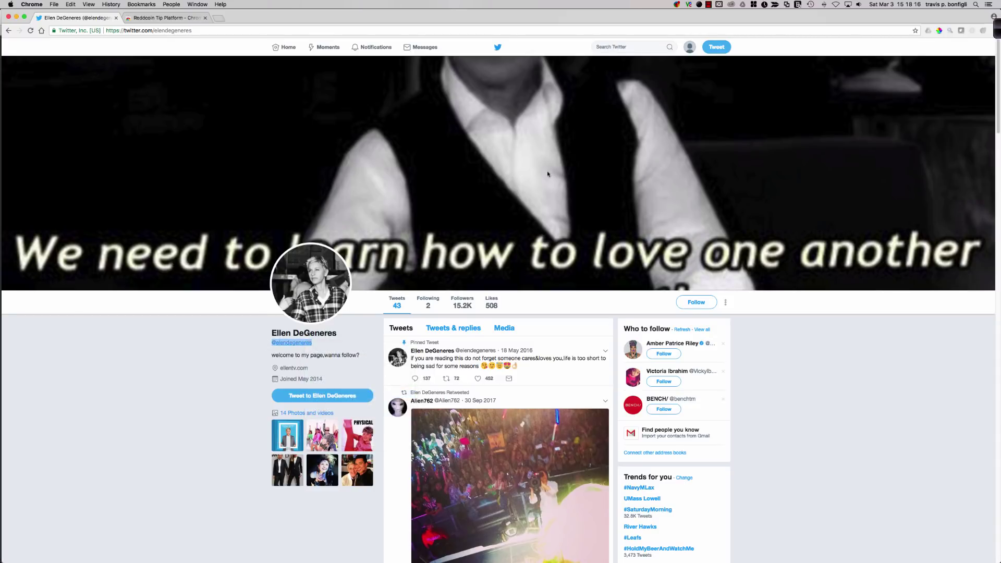
# - In the Reddcoin Tipbot DM, send a +tip of 10 RDD to that user
pyautogui.click(423, 47)
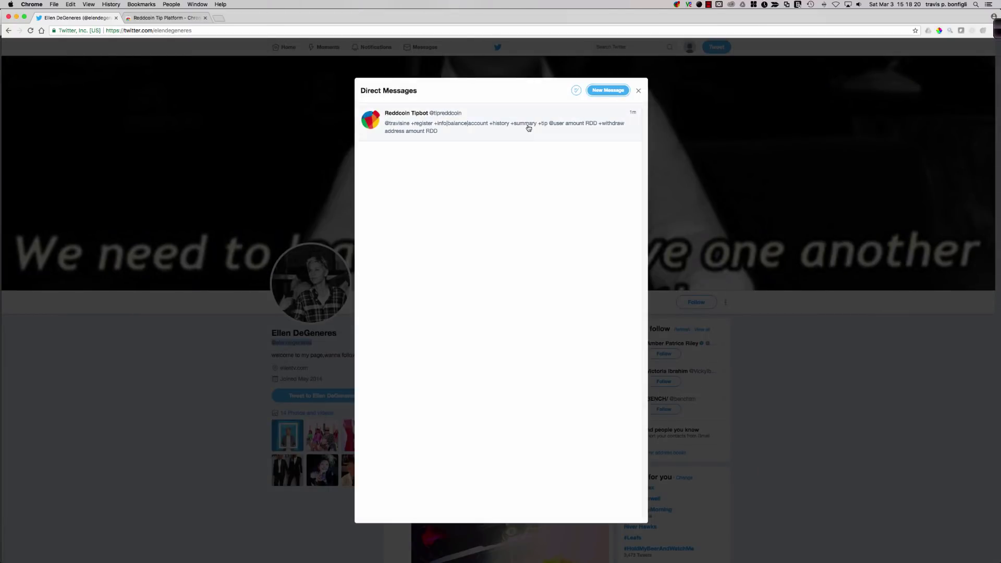
pyautogui.click(402, 132)
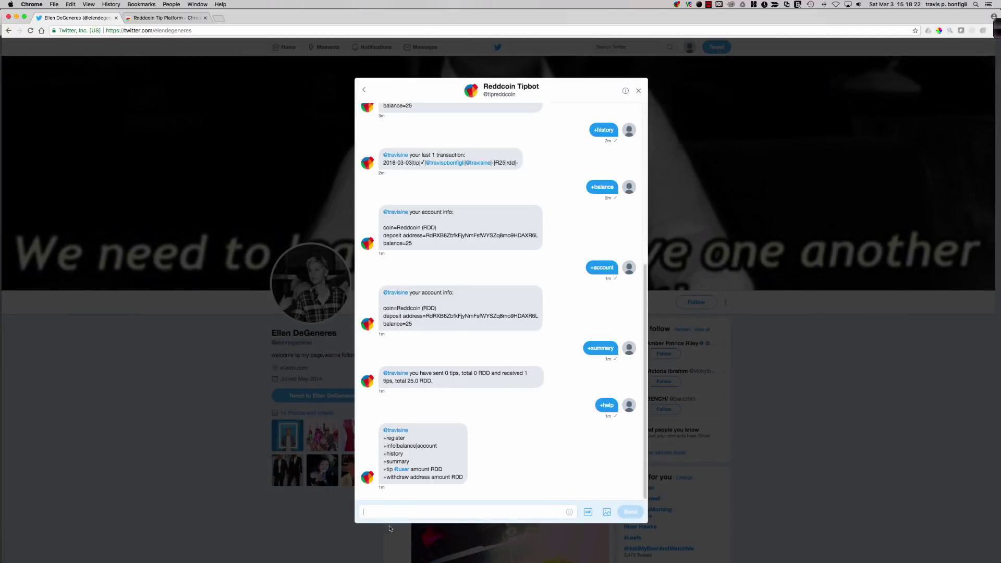
pyautogui.write('+tip @elendegeneres')
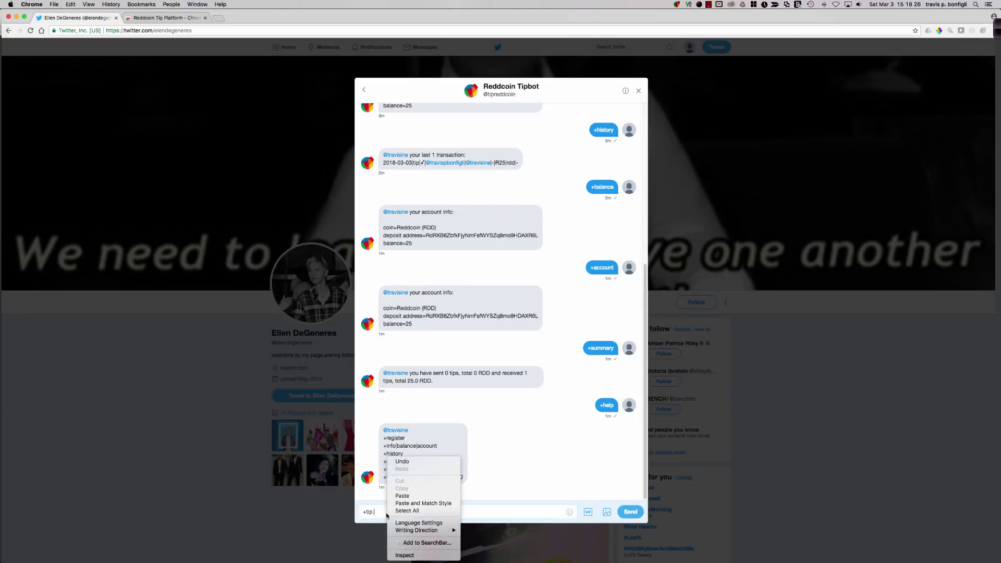
pyautogui.press('Return')
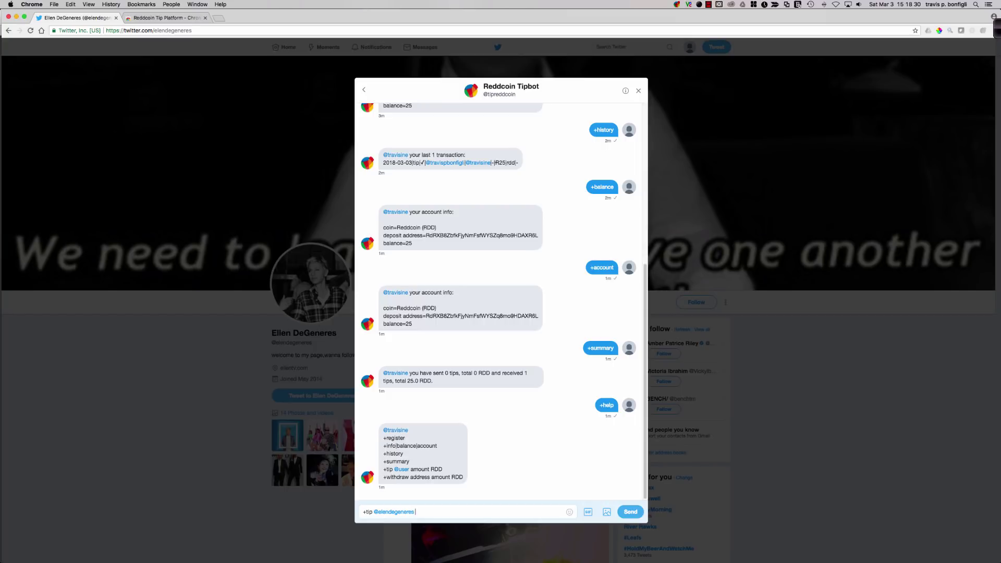
pyautogui.write('10 RDD')
pyautogui.press('Return')
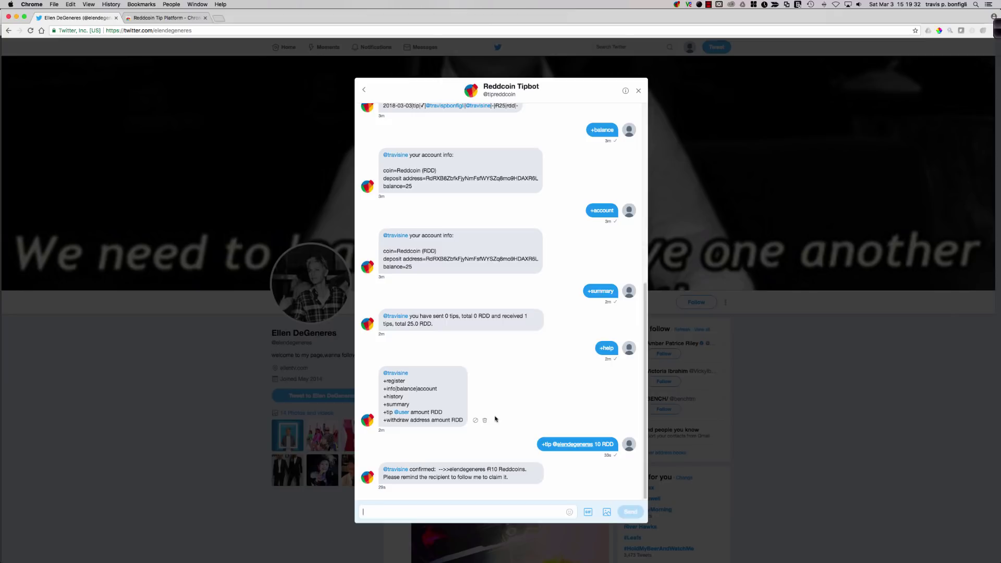
pyautogui.press('super+Tab')
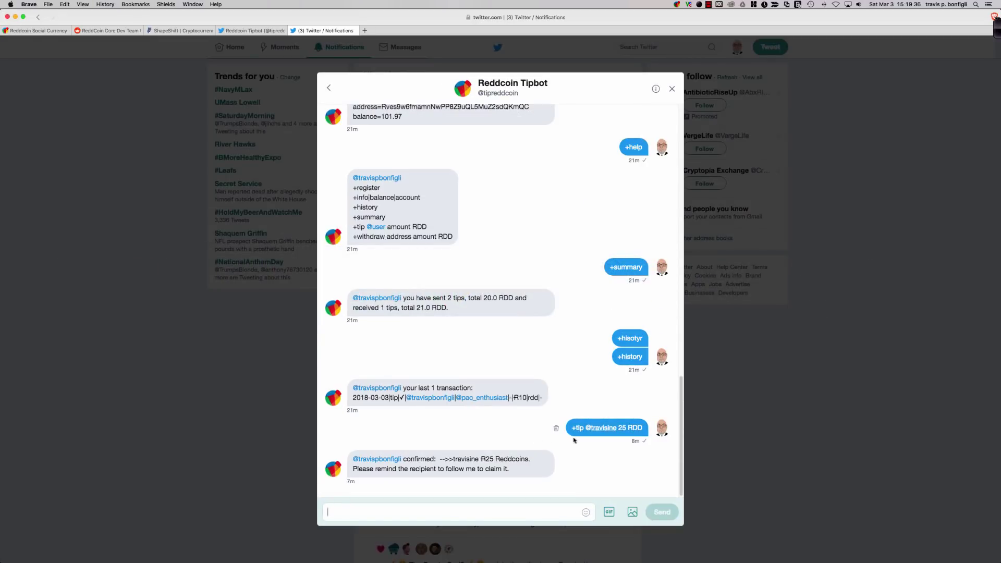
# - Ask the Tipbot for the balance (76.97 RDD) and the +help command list
pyautogui.click(500, 504)
pyautogui.write('+balan')
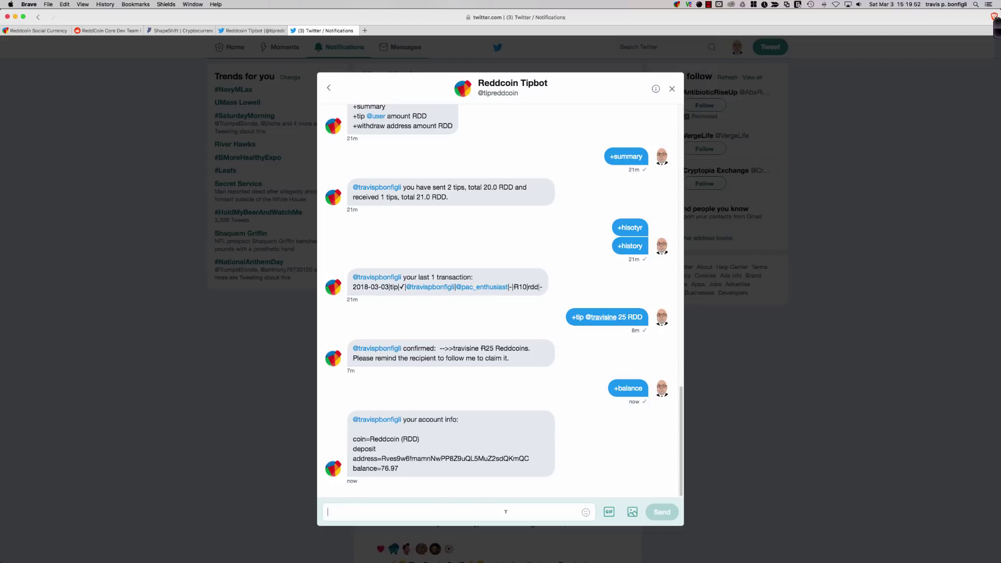
pyautogui.write('+')
pyautogui.write('+help')
pyautogui.press('Return')
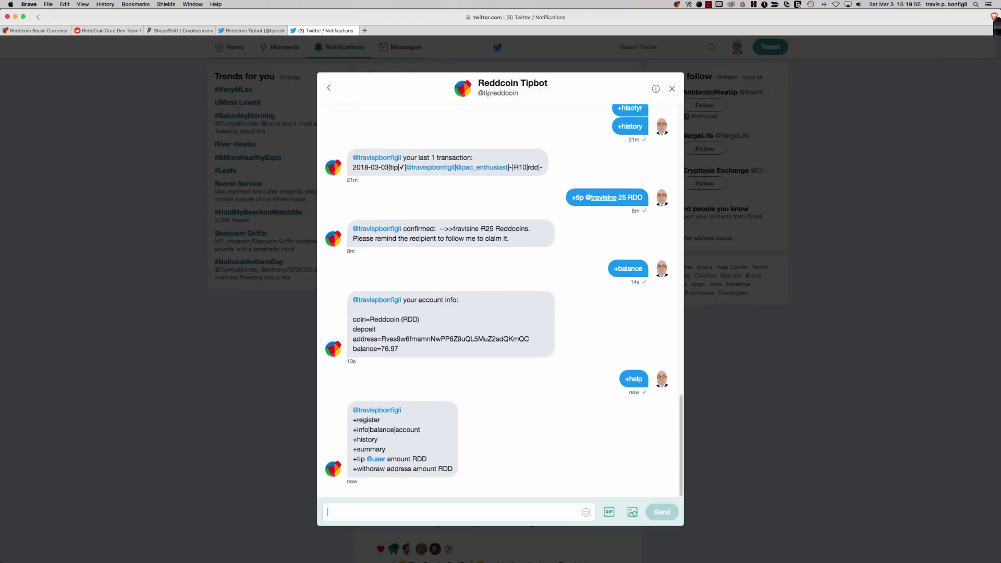
# - Start a +withdraw message and scroll back through the chat history
pyautogui.write('+withdraw')
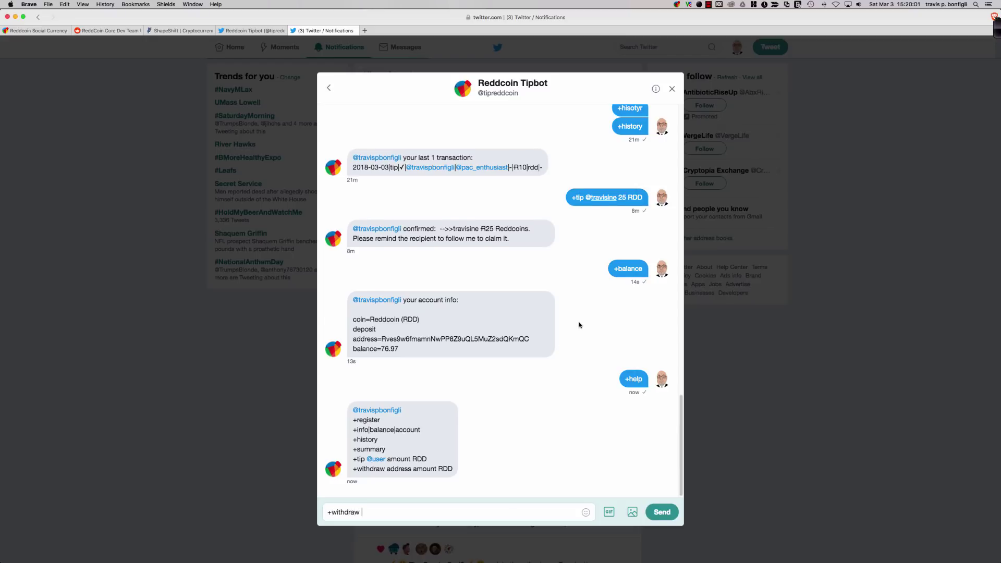
pyautogui.scroll(5, 579, 324)
pyautogui.scroll(5, 579, 325)
pyautogui.scroll(10, 579, 325)
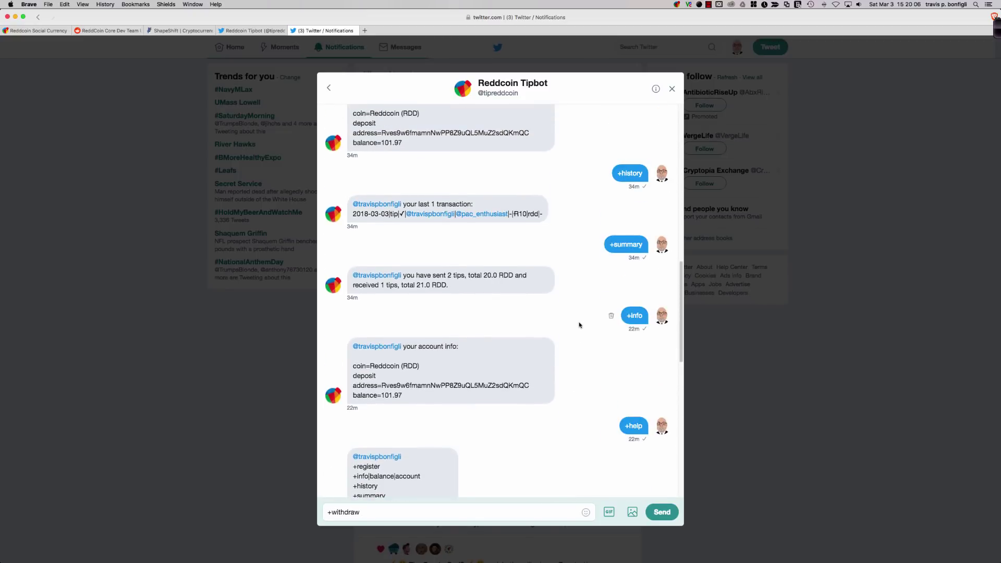
pyautogui.scroll(10, 579, 325)
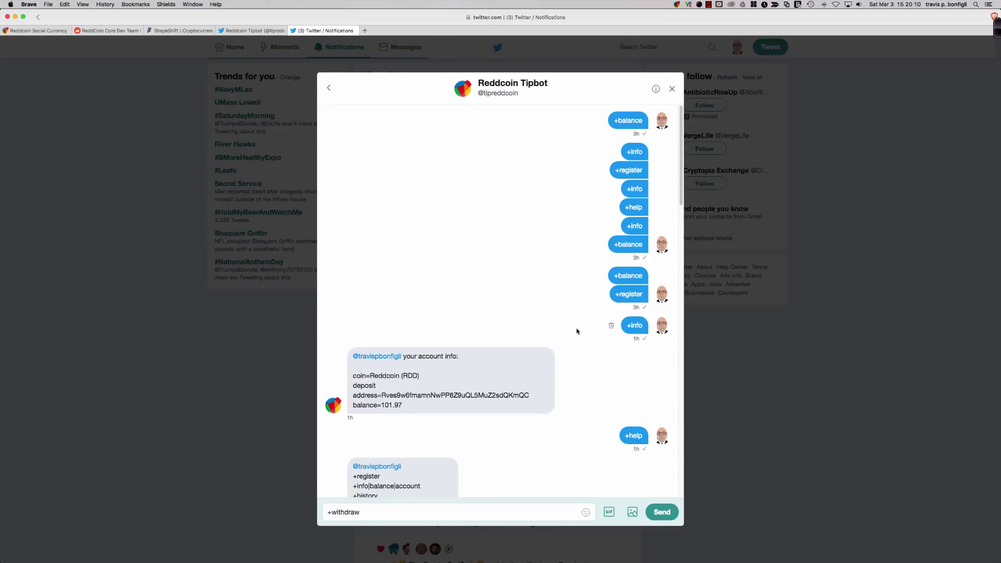
pyautogui.scroll(-20, 577, 332)
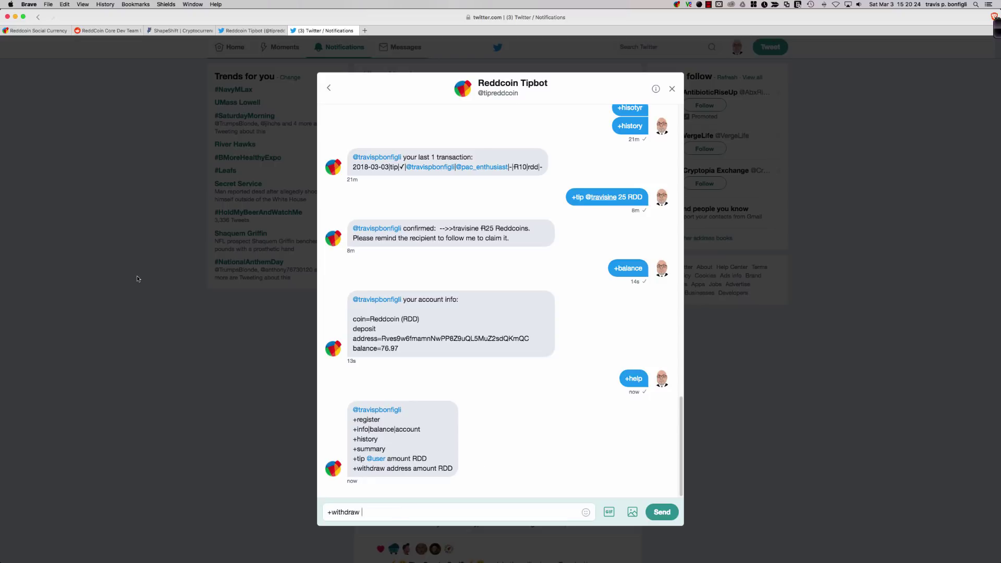
pyautogui.press('super+Tab')
pyautogui.press('super+Tab')
pyautogui.press('super+Tab')
pyautogui.press('super+Tab')
pyautogui.press('super+Tab')
pyautogui.press('super+Tab')
pyautogui.press('super+Tab')
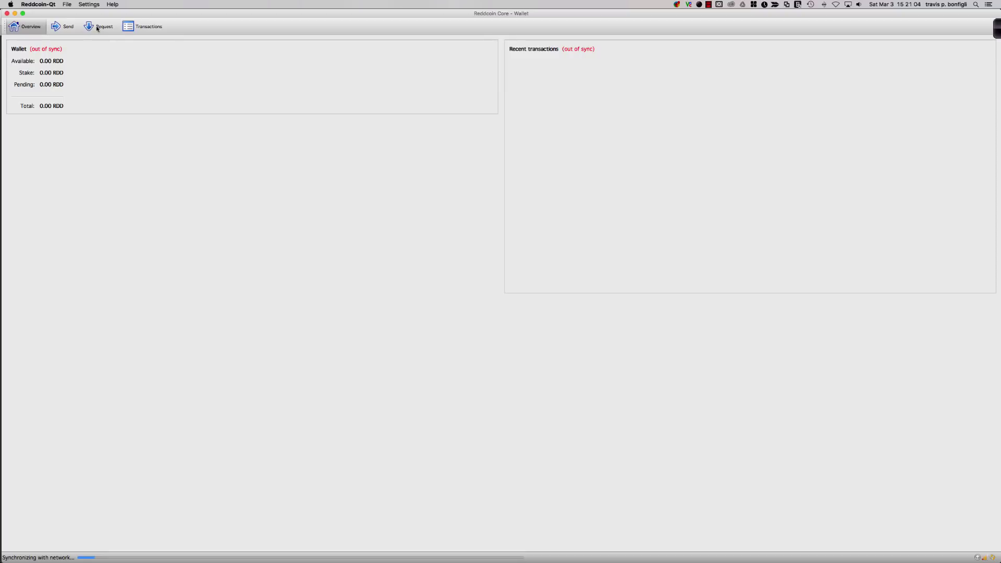
# - Copy the receiving address from the iMacRDDWallet payment request on the Request tab
pyautogui.click(97, 27)
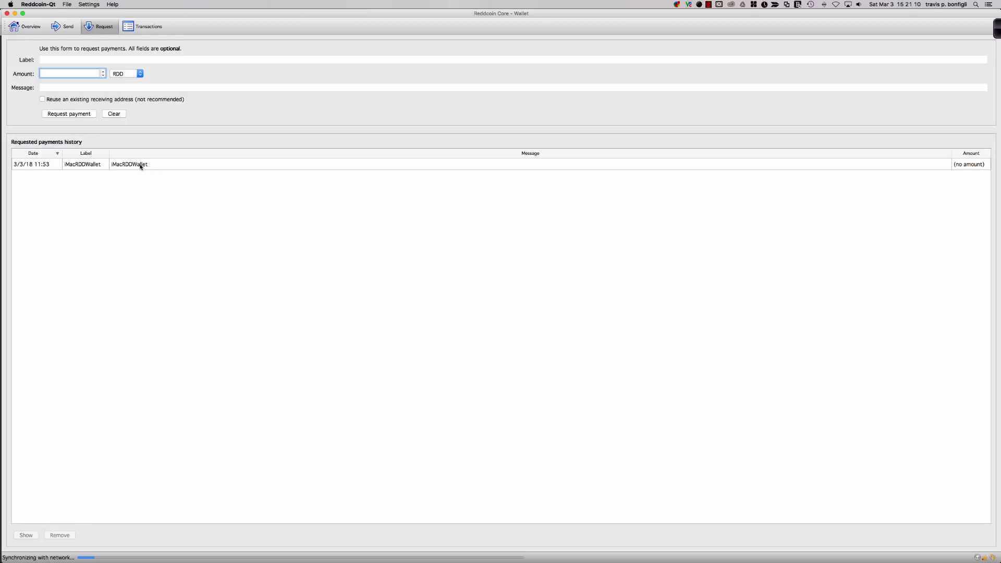
pyautogui.click(422, 318)
pyautogui.doubleClick(163, 165)
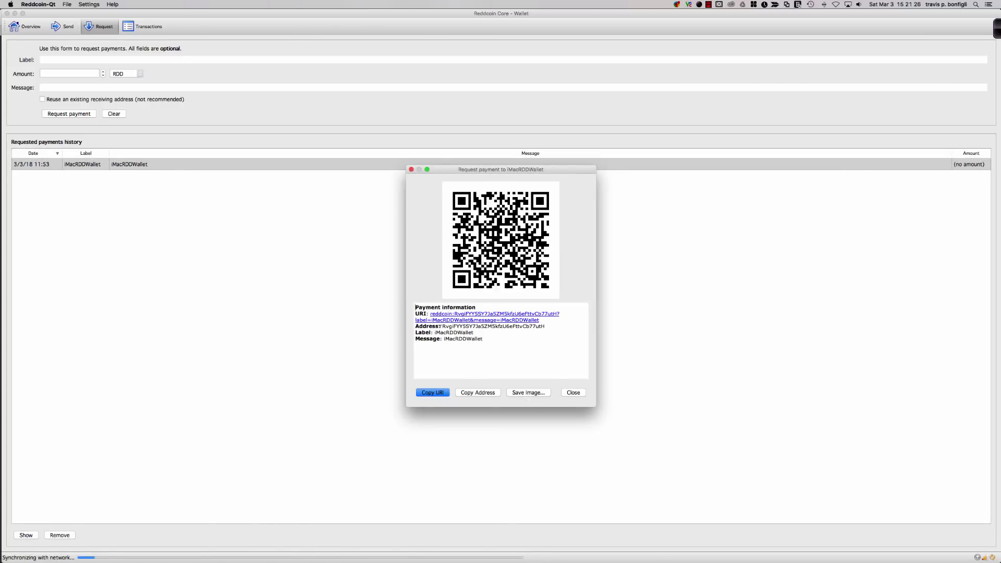
pyautogui.moveTo(442, 327); pyautogui.dragTo(545, 326)
pyautogui.rightClick(545, 327)
pyautogui.click(556, 333)
# - Paste the wallet address after +withdraw, add 10 RDD, and send the withdrawal
pyautogui.press('super+Tab')
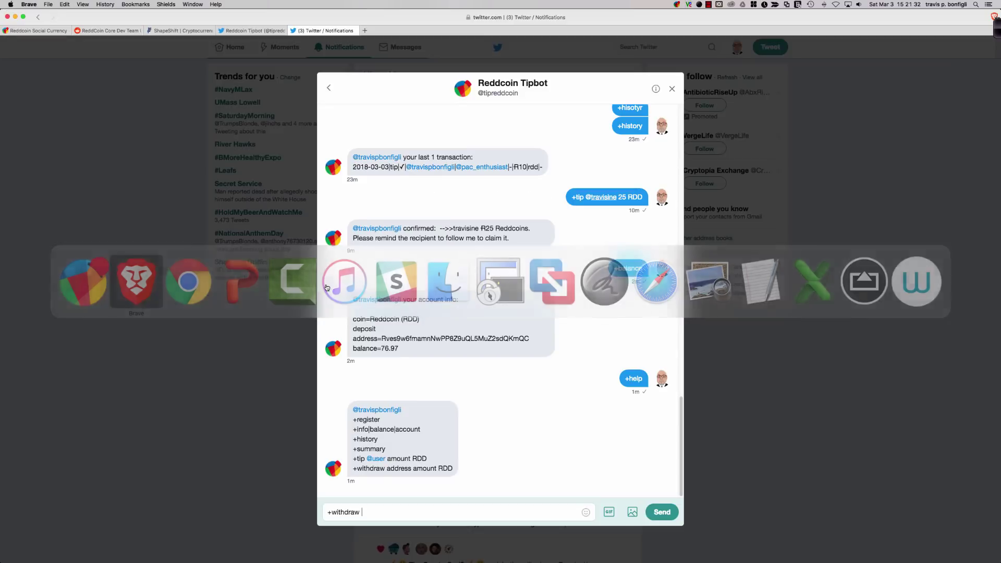
pyautogui.rightClick(370, 513)
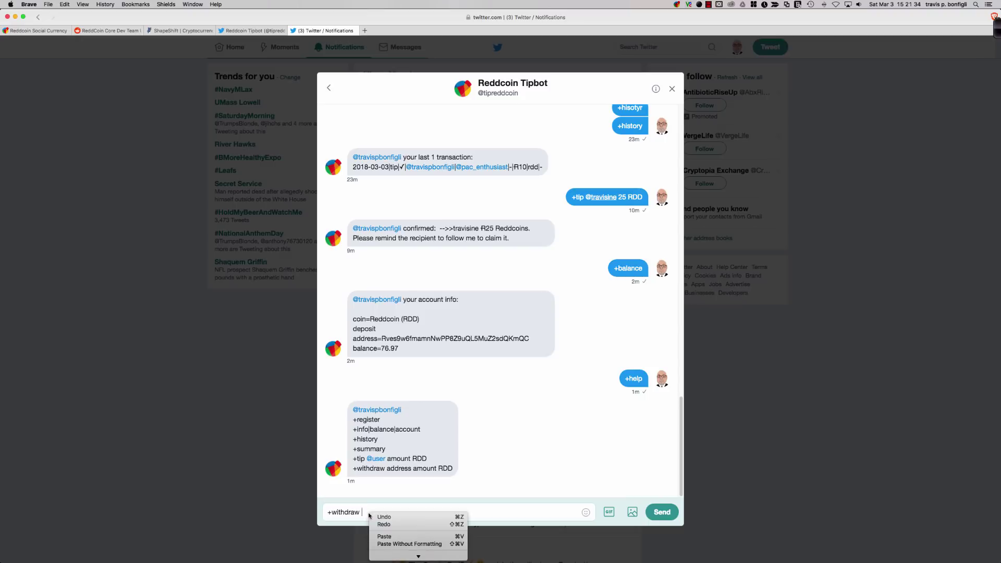
pyautogui.click(388, 537)
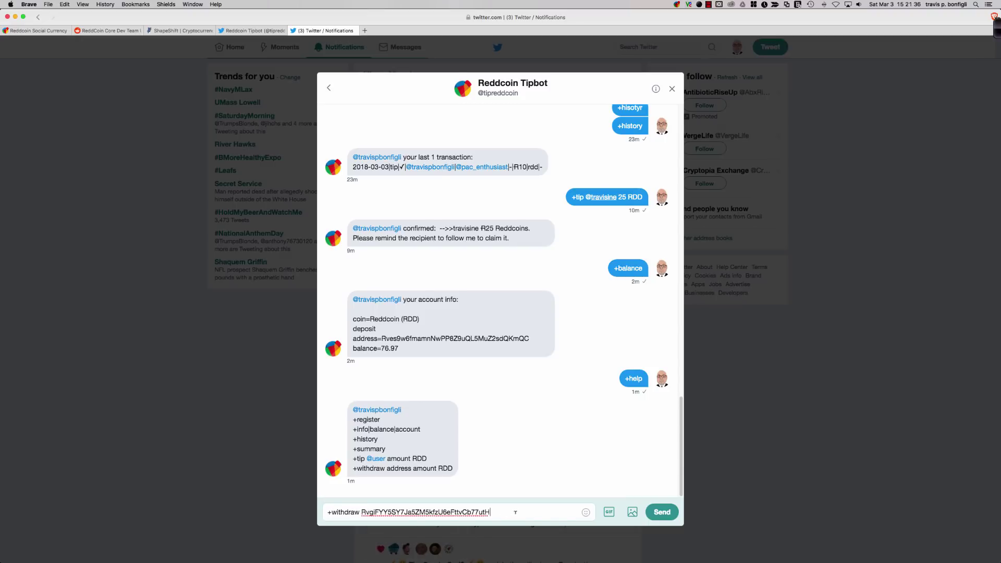
pyautogui.write('10')
pyautogui.write('RDD')
pyautogui.press('Return')
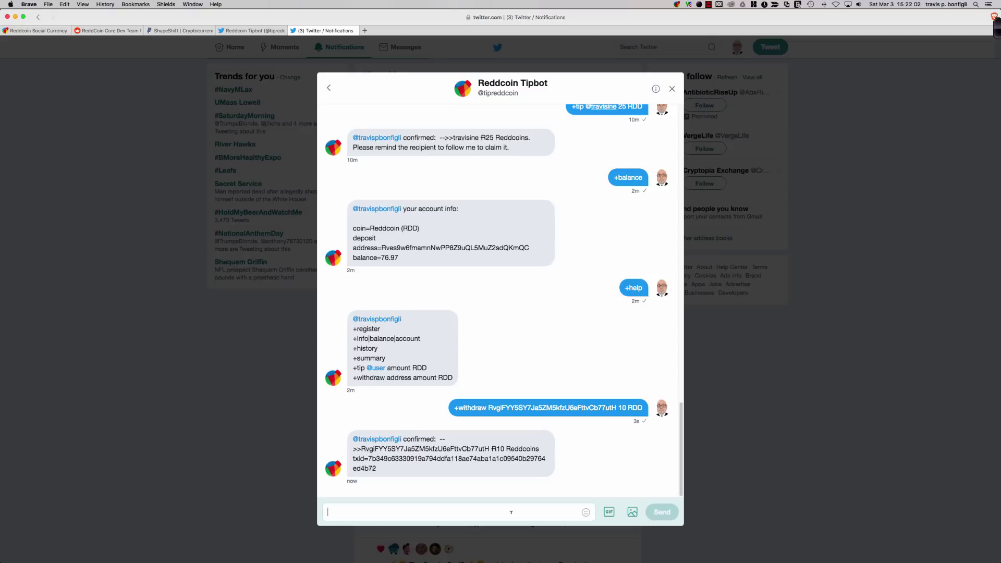
# - Send +balance and +summary, getting 66.96 RDD and 3 tips sent totalling 45.0 RDD
pyautogui.write('+balance')
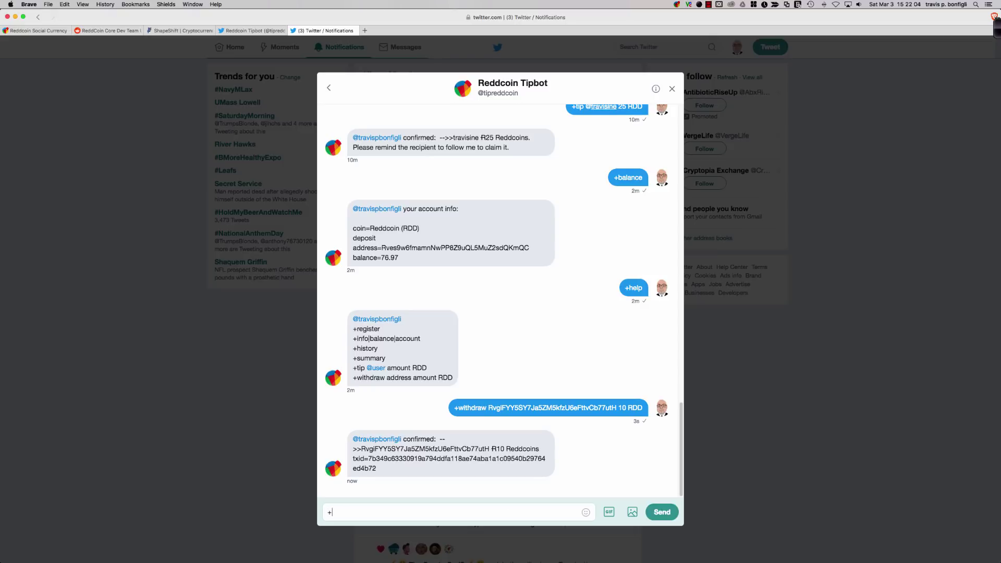
pyautogui.press('Return')
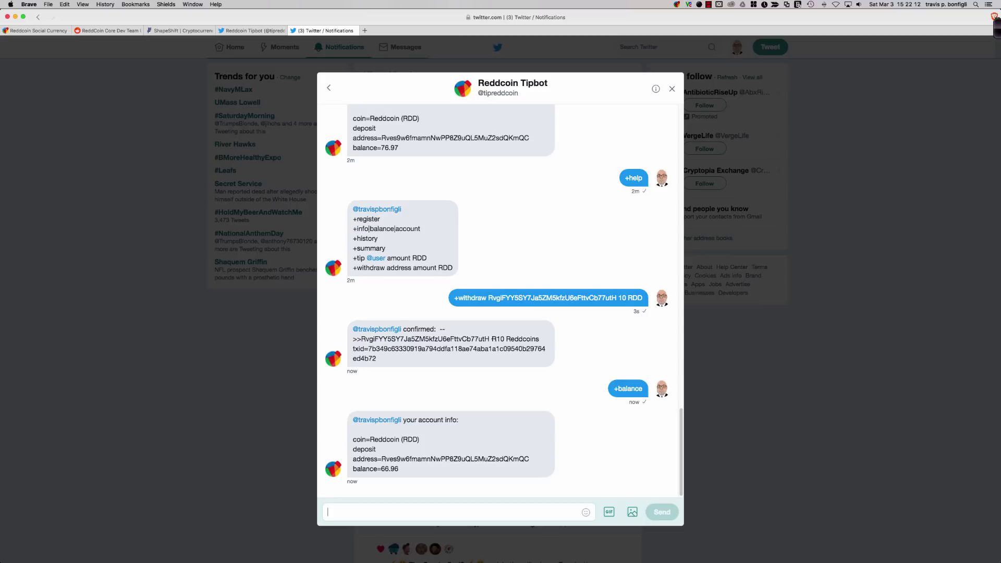
pyautogui.write('+summary')
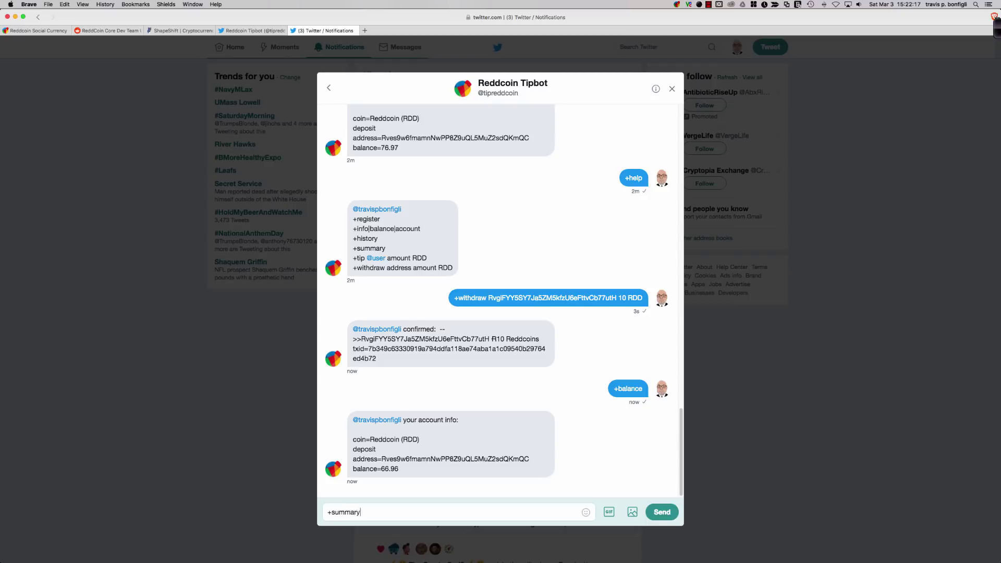
pyautogui.press('Return')
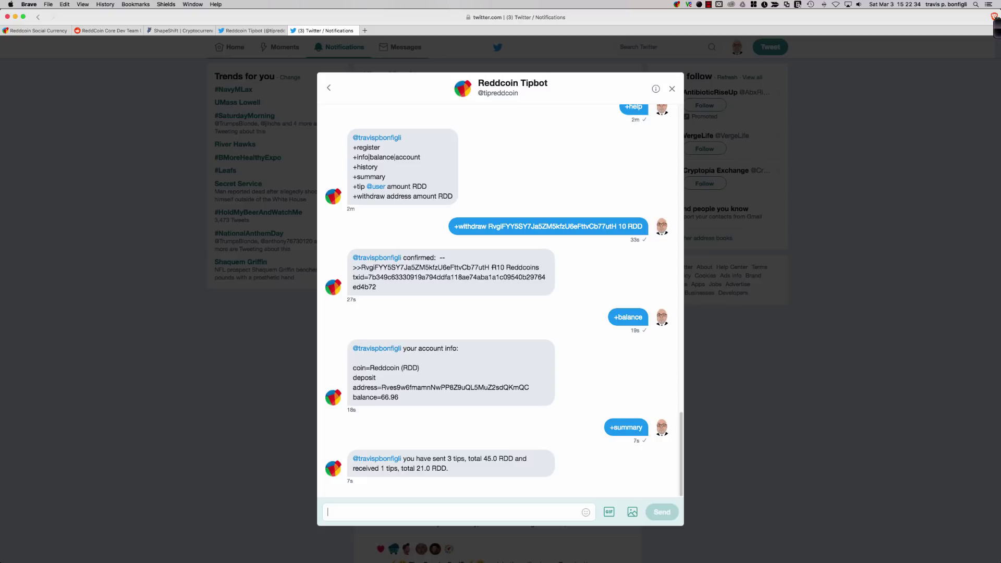
# - Send 10 RDD +tip commands to two users, correcting the first amount from 100 to 10
pyautogui.write('+tip @Ju')
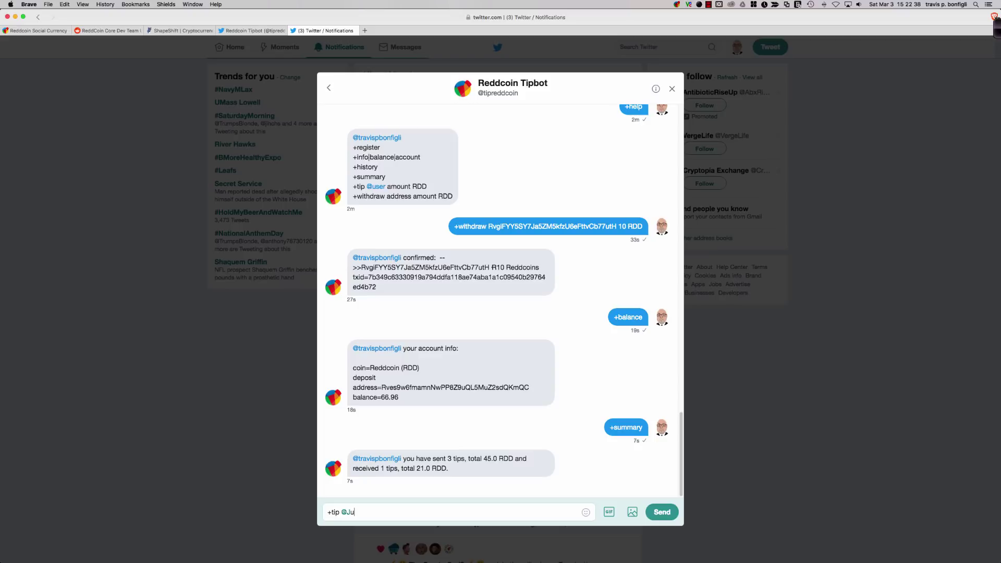
pyautogui.write('dgeRDD 100')
pyautogui.press('BackSpace')
pyautogui.write('RDD')
pyautogui.press('Return')
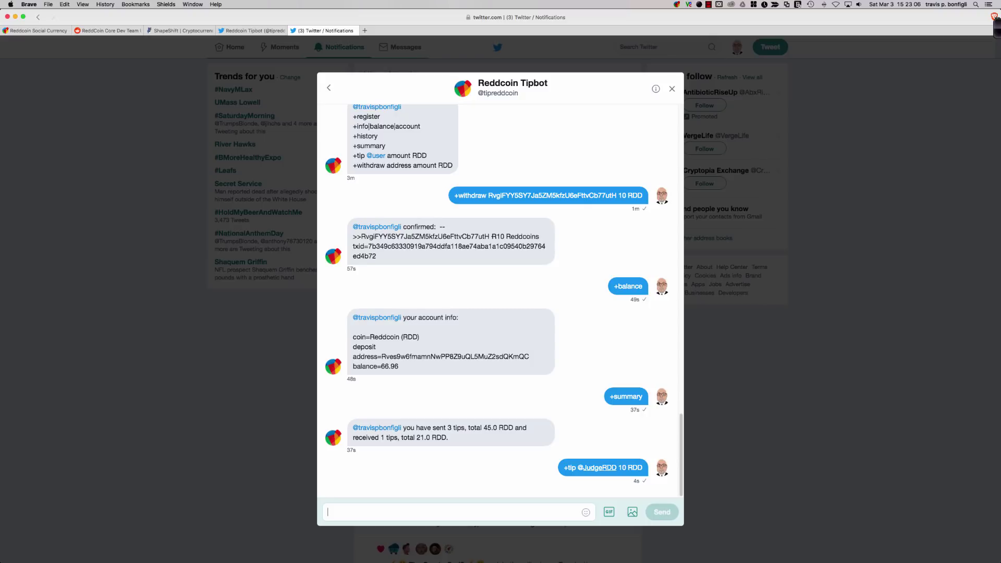
pyautogui.write('+tip')
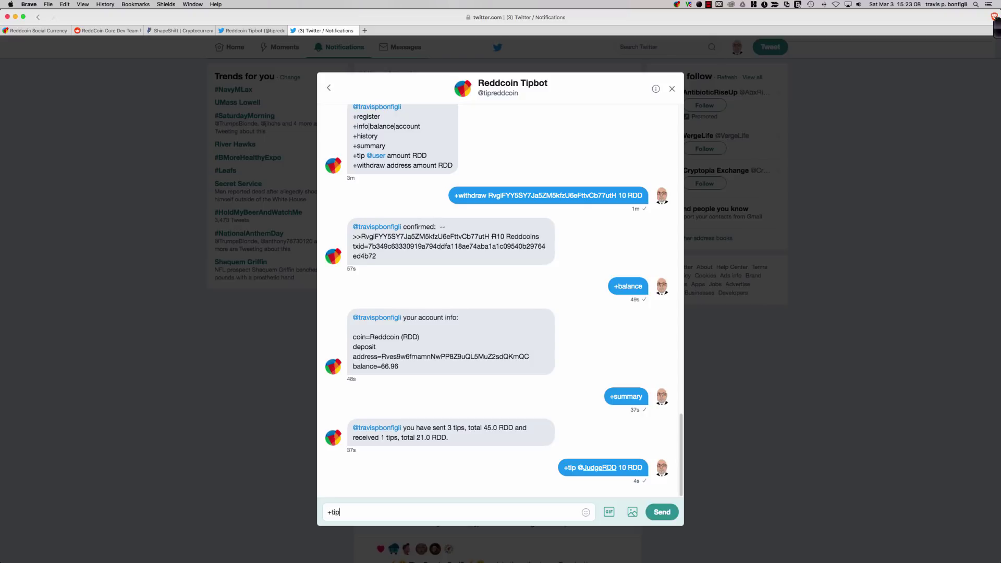
pyautogui.write(' @pac_enthusiast 10 RDD')
pyautogui.press('Return')
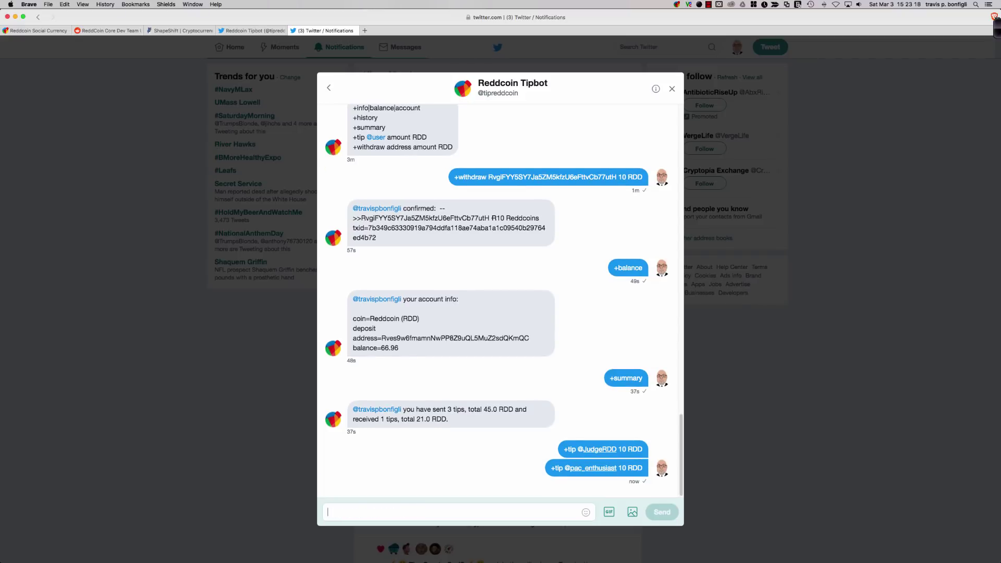
# - Send +summary, getting 5 tips sent (65.0 RDD) and 1 received (21.0 RDD)
pyautogui.write('+')
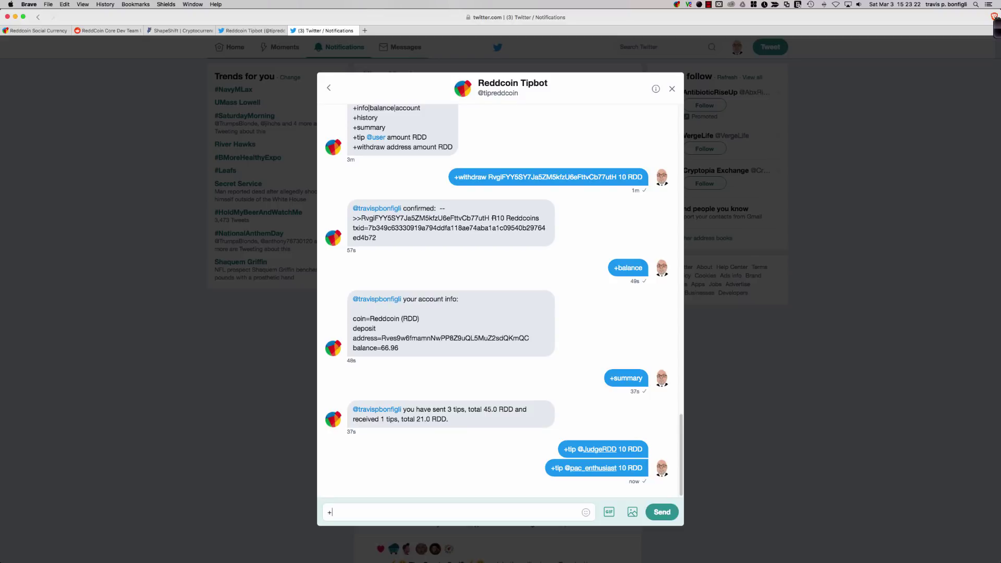
pyautogui.write('summary')
pyautogui.press('Return')
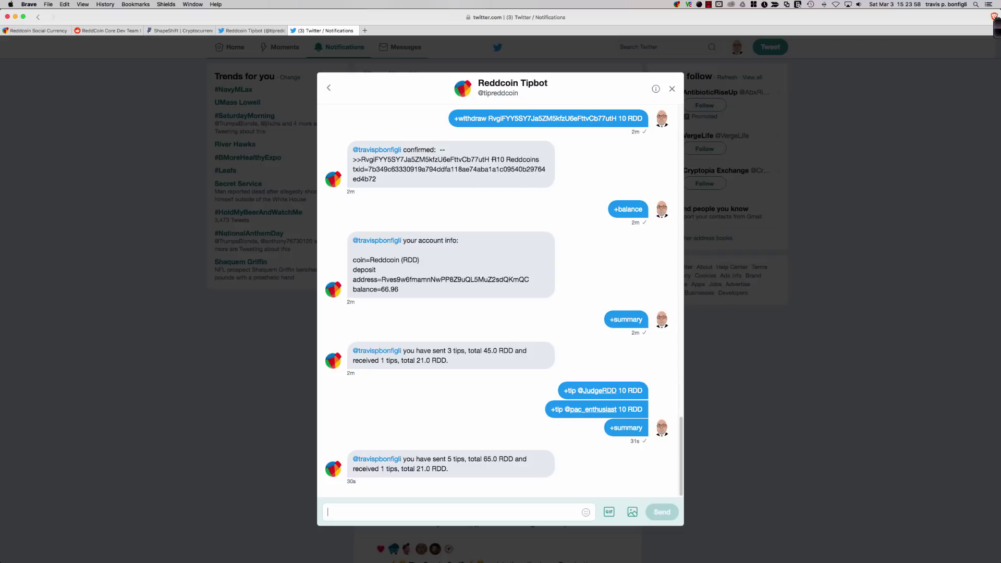
# - Send +help to the Tipbot for its command list, then switch to Reddcoin-Qt
pyautogui.write('+')
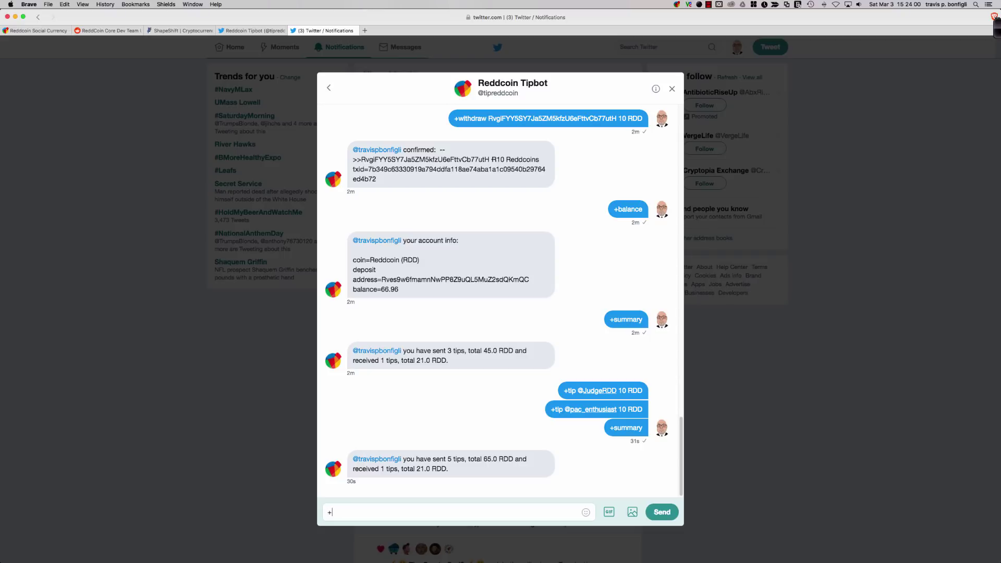
pyautogui.press('BackSpace')
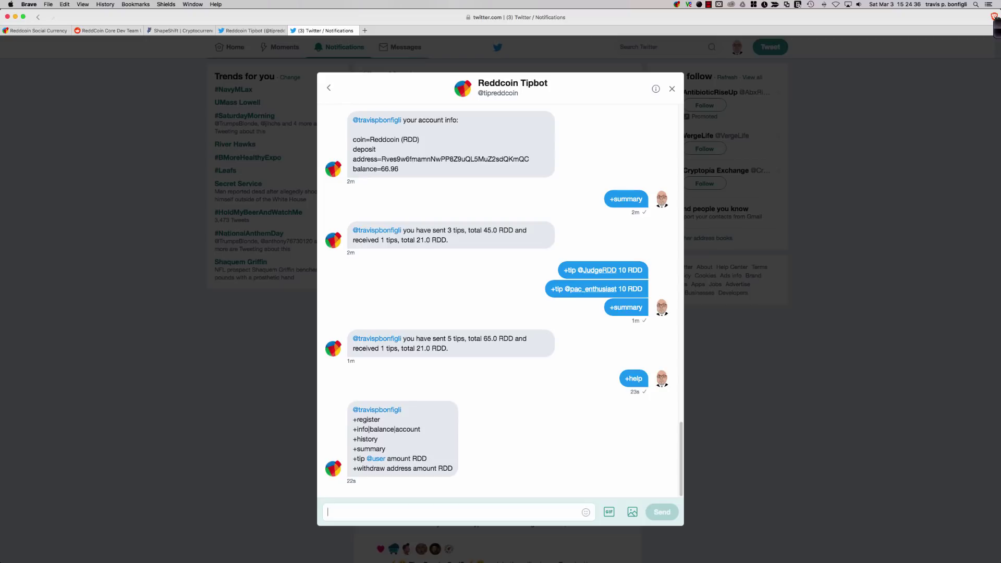
pyautogui.press('super+Tab')
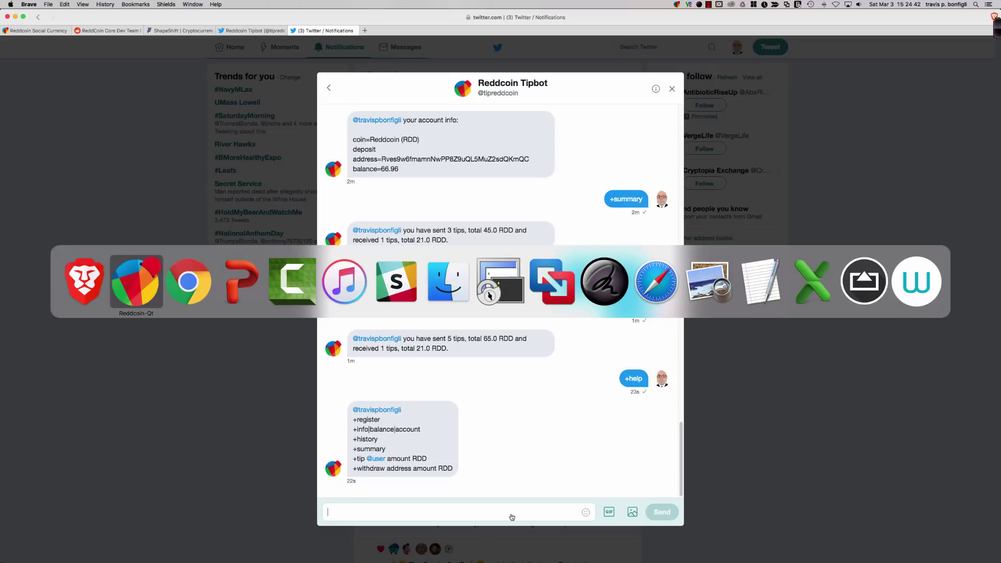